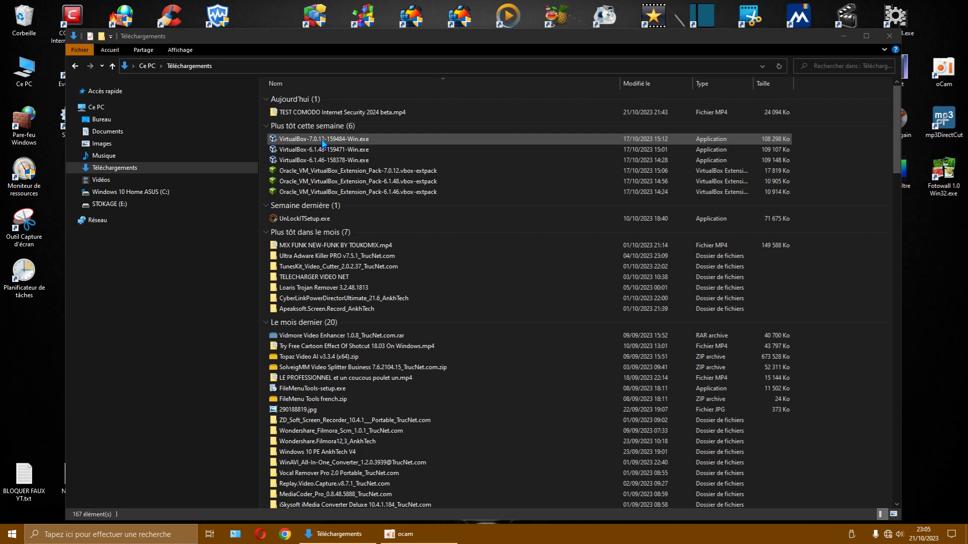
Scan VirtualBox-7.0.12-159484-Win.exe in the downloads folder with COMODO antivirus and close the scan results
click(323, 142)
right_click(323, 141)
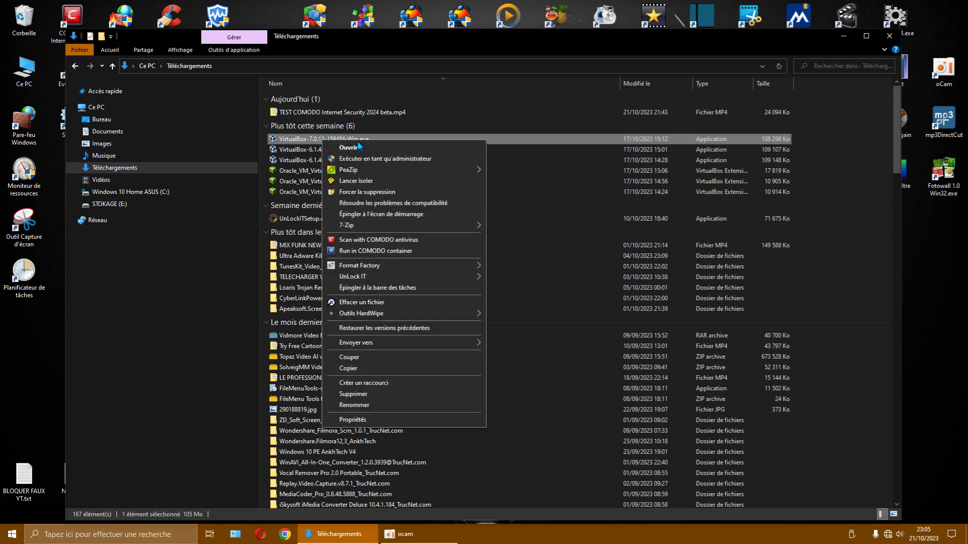
click(360, 241)
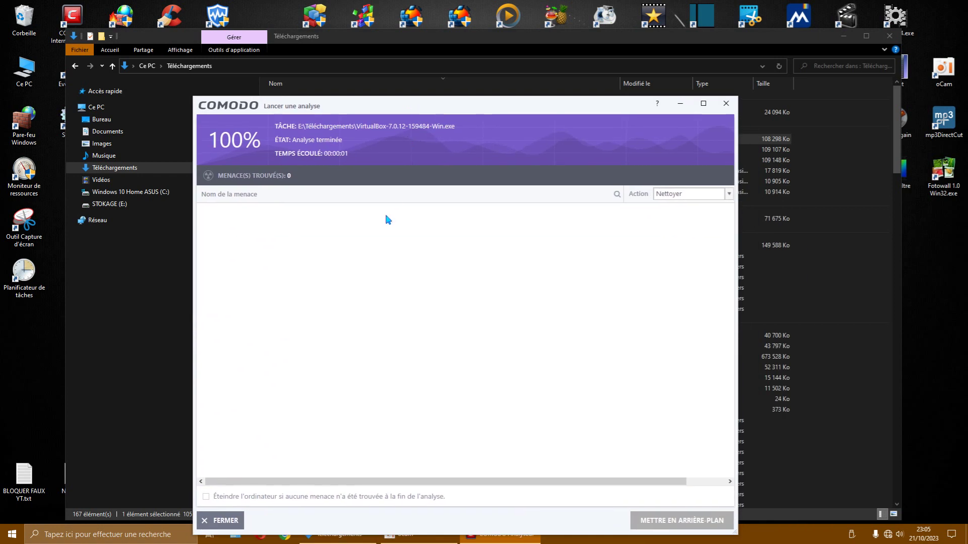
click(725, 104)
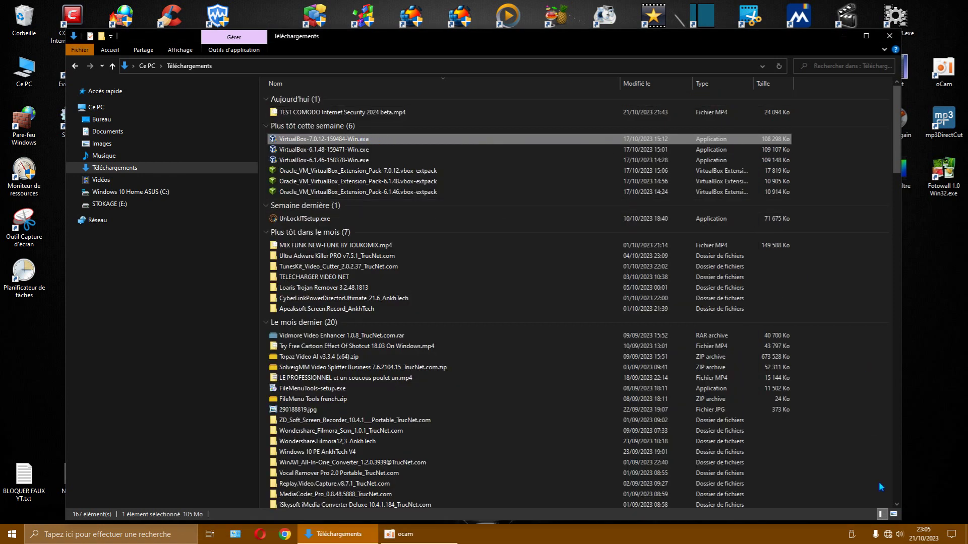
Connect the computer to the Livebox-E810 Wi-Fi network and dismiss the network list
click(888, 535)
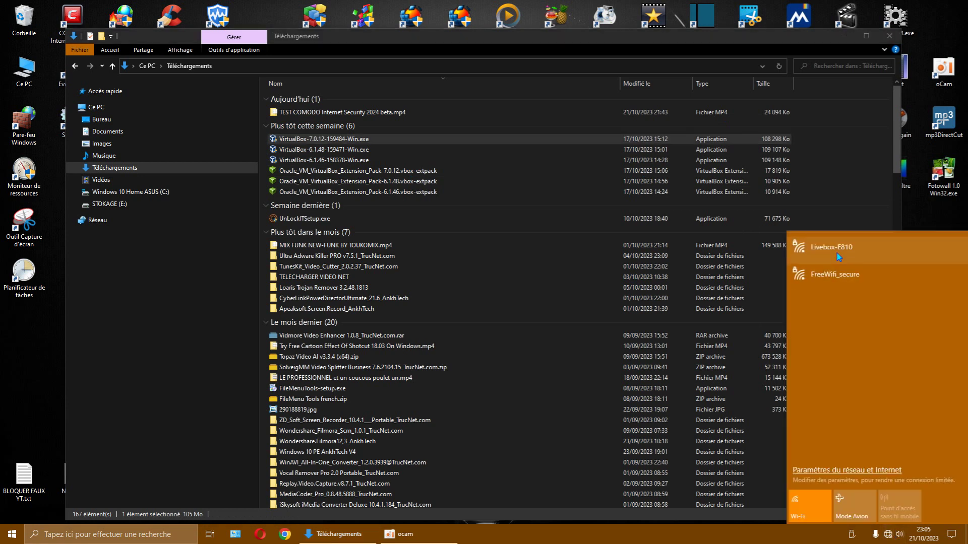
click(837, 250)
click(924, 295)
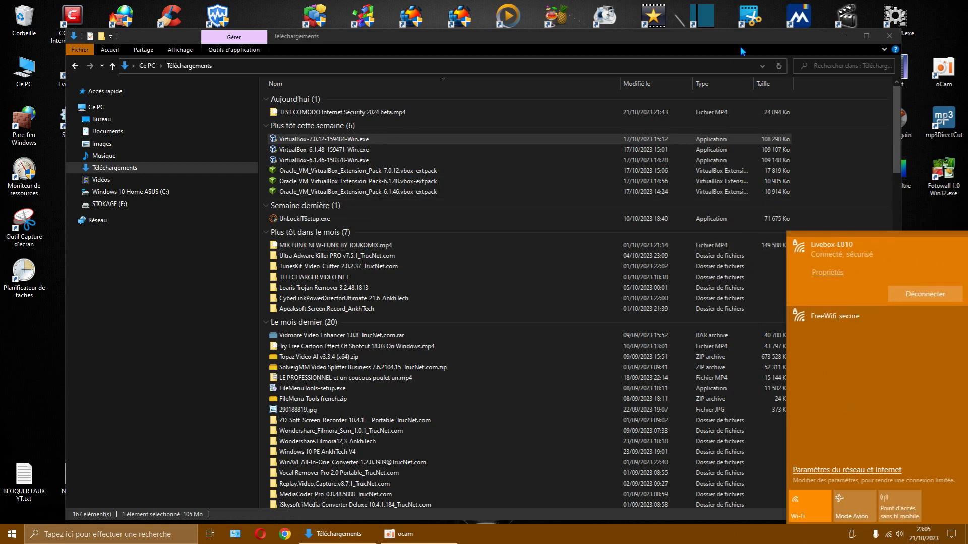
drag(743, 38, 729, 33)
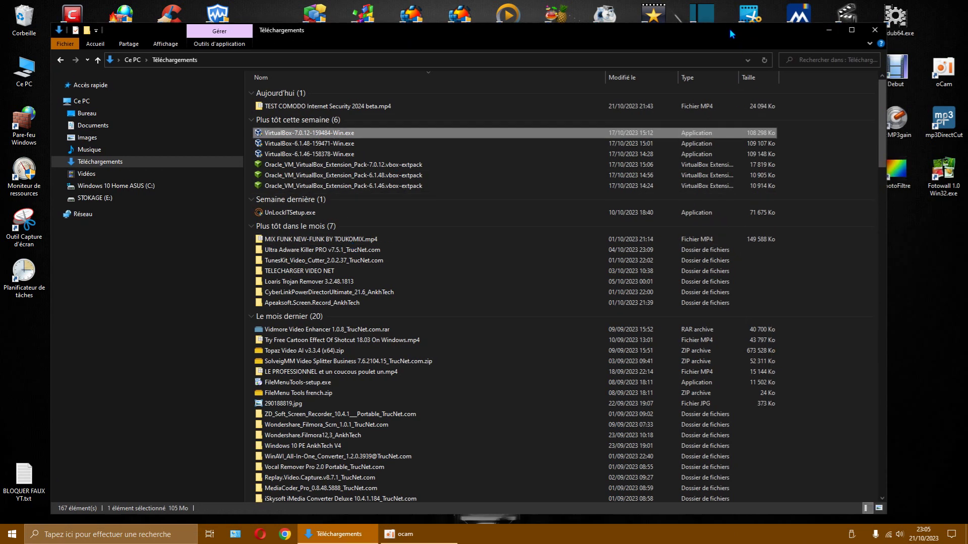
Rescan VirtualBox-7.0.12-159484-Win.exe with COMODO antivirus while online and close the scan window
right_click(325, 135)
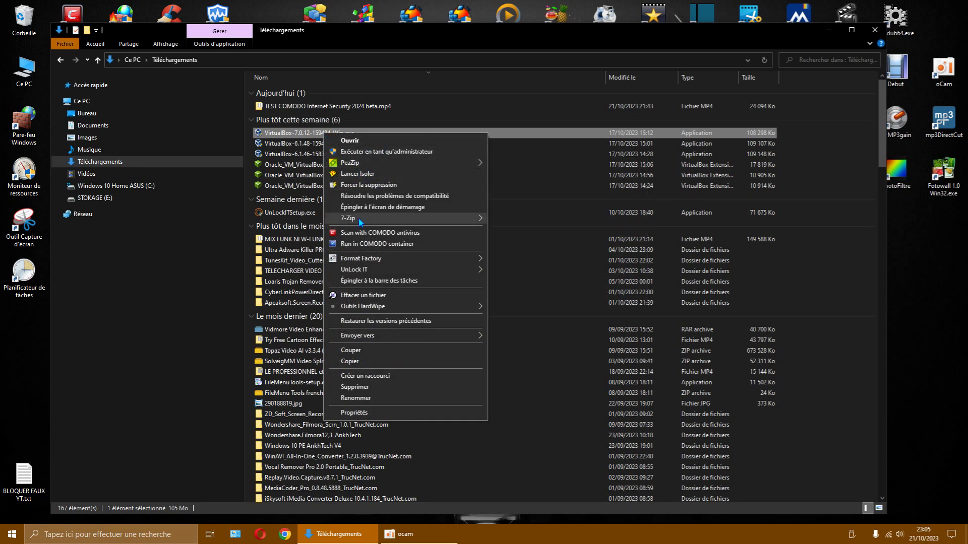
click(359, 232)
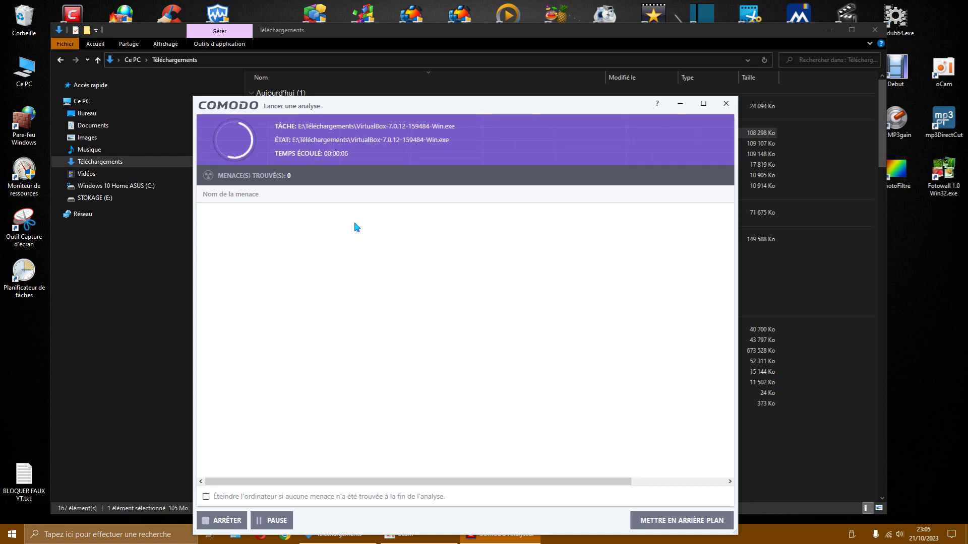
click(725, 105)
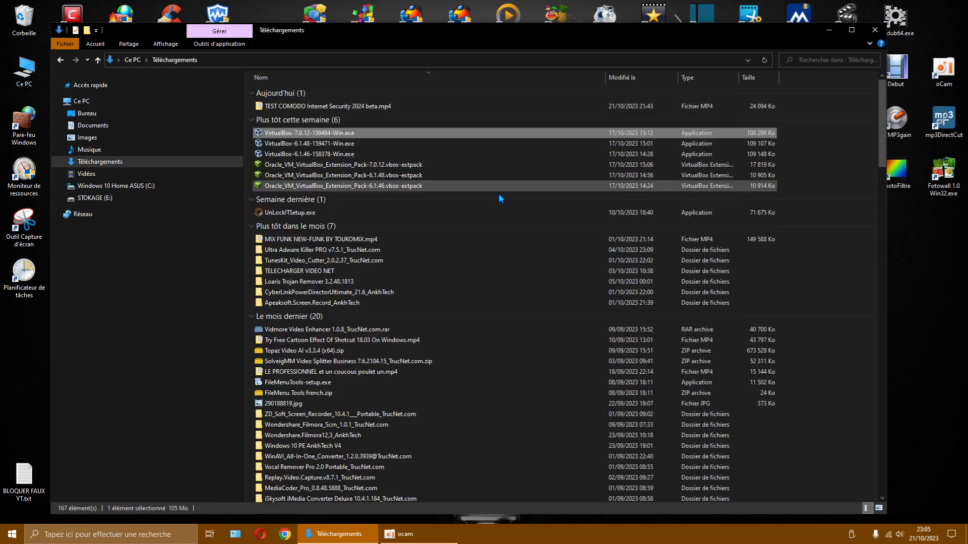
Extract VirtualBox-7.0.12-159484-Win.exe into a new folder in the same location with PeaZip
right_click(346, 139)
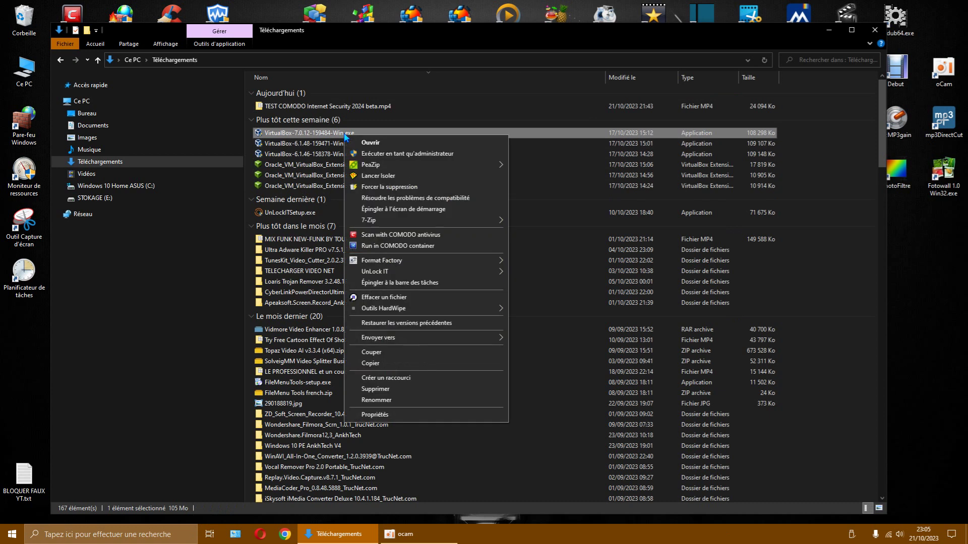
mouse_move(420, 166)
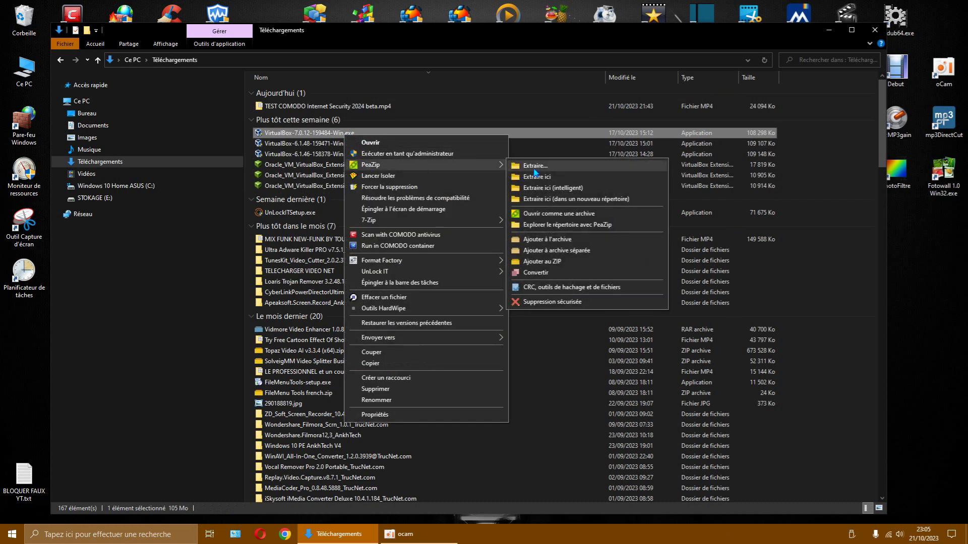
click(540, 201)
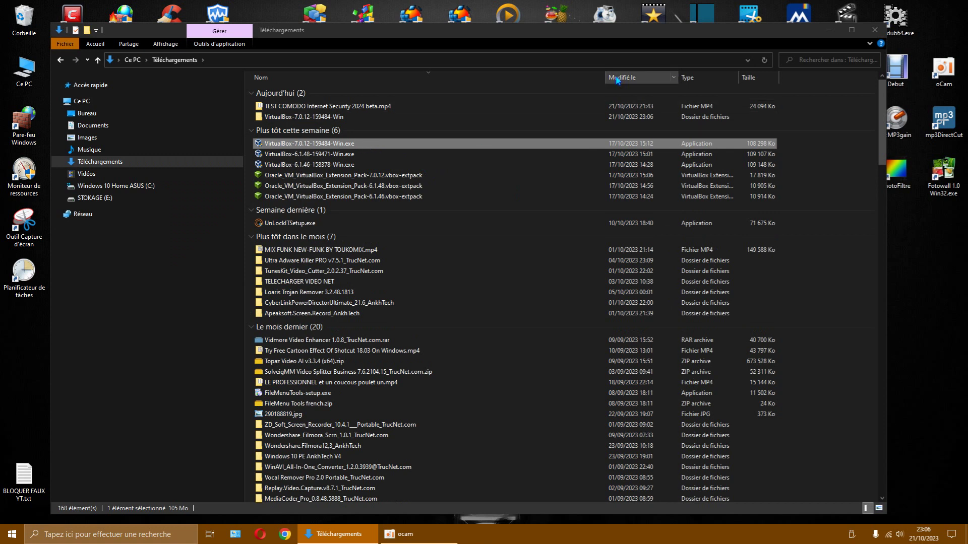
Open the extracted VirtualBox-7.0.12-159484-Win folder and look through its whole list of files
double_click(308, 117)
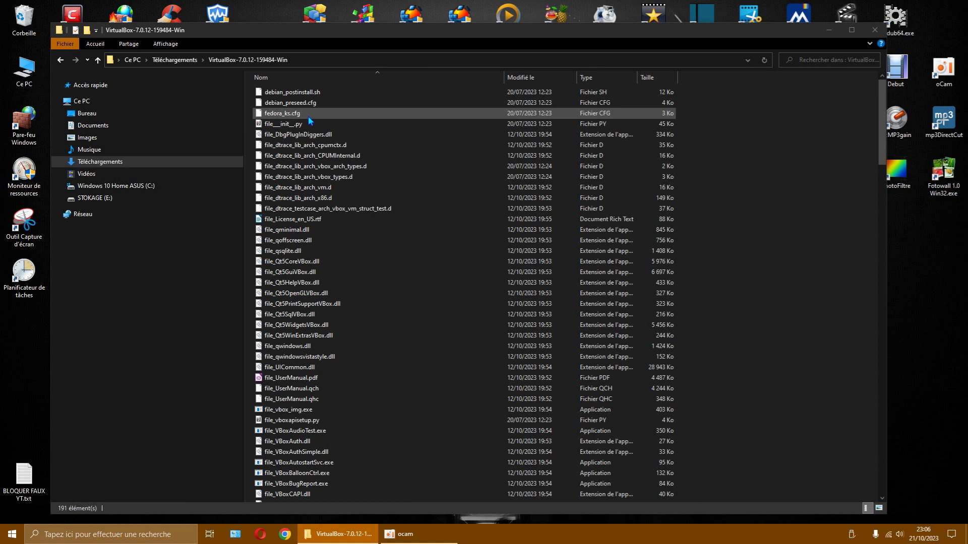
scroll(768, 198, down, 20)
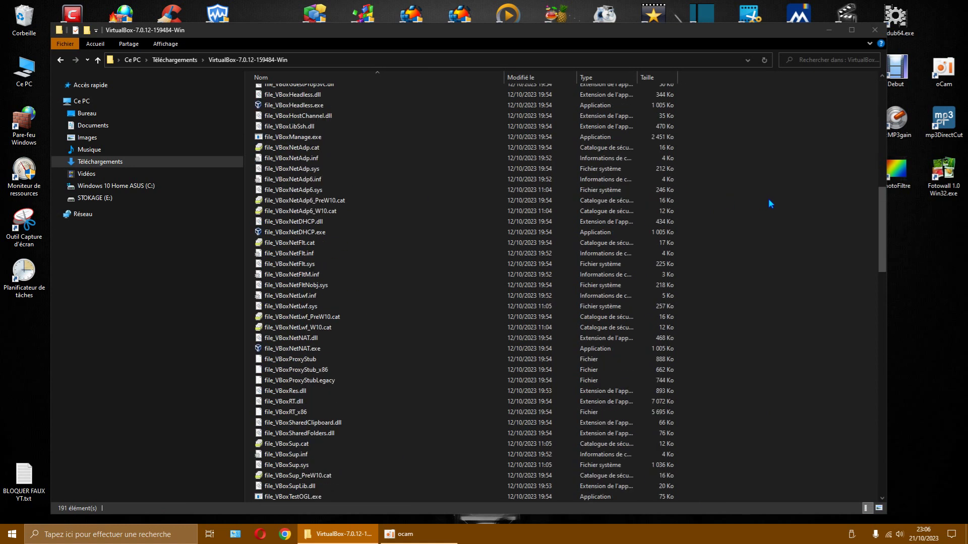
scroll(768, 200, down, 13)
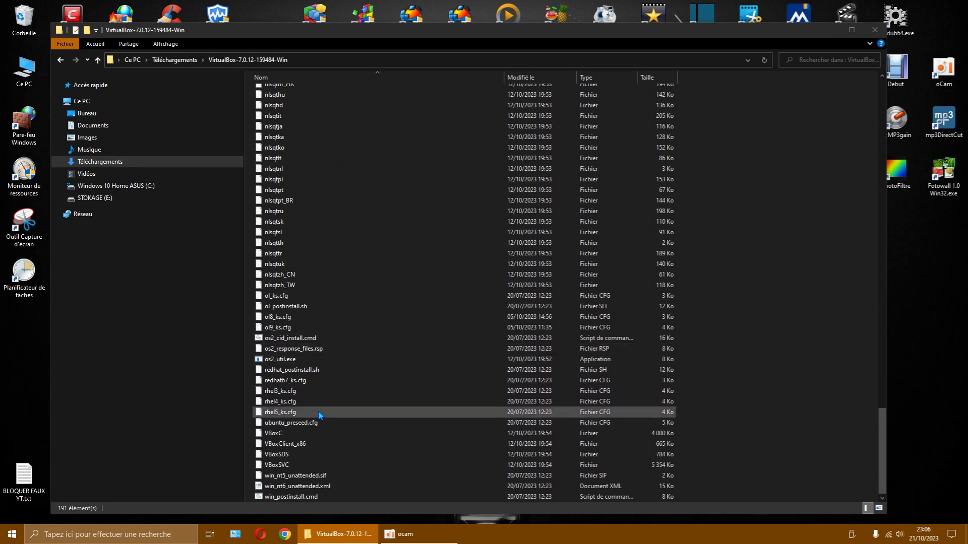
scroll(342, 238, up, 7)
scroll(341, 234, up, 20)
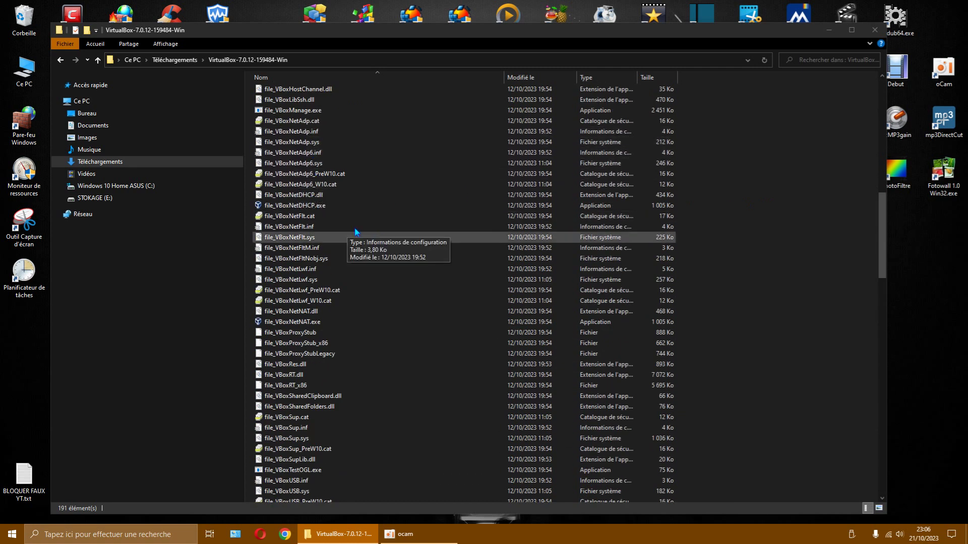
scroll(321, 188, up, 2)
scroll(321, 188, up, 3)
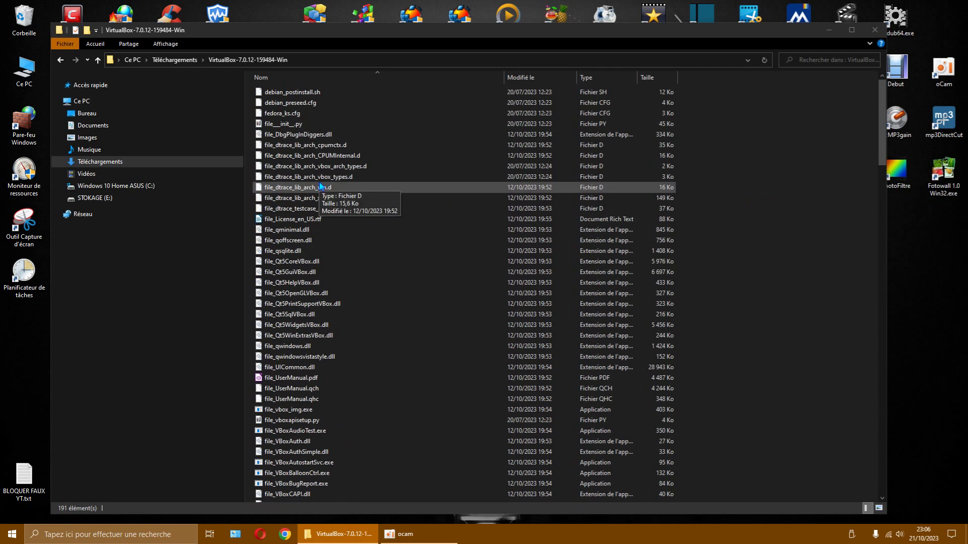
scroll(388, 228, down, 20)
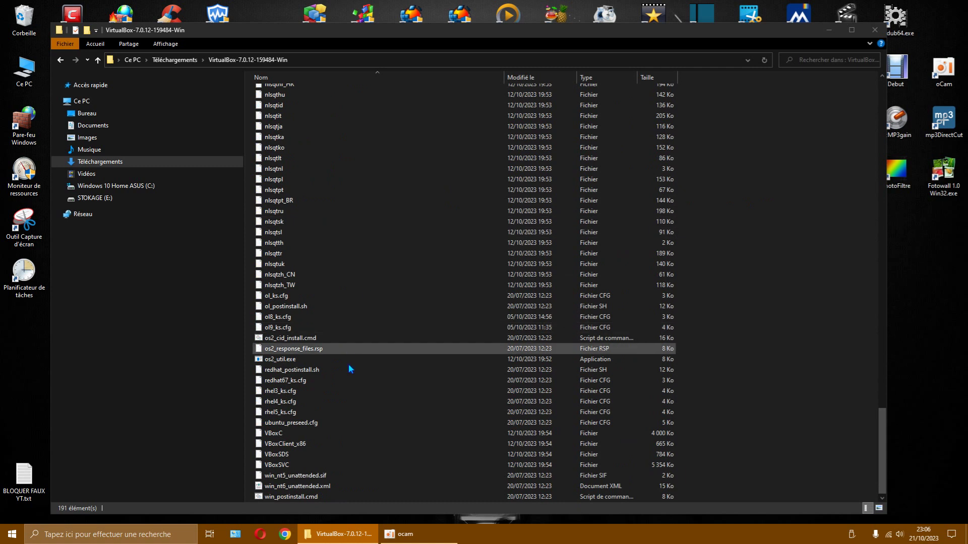
scroll(392, 332, up, 13)
scroll(393, 333, up, 20)
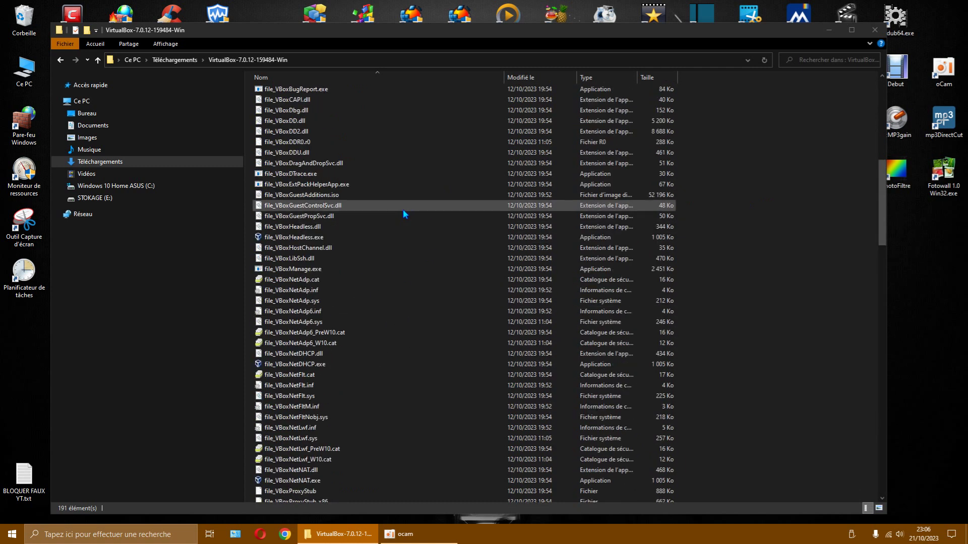
Return to the downloads folder and scan the extracted VirtualBox-7.0.12-159484-Win folder with COMODO antivirus
click(60, 61)
right_click(338, 119)
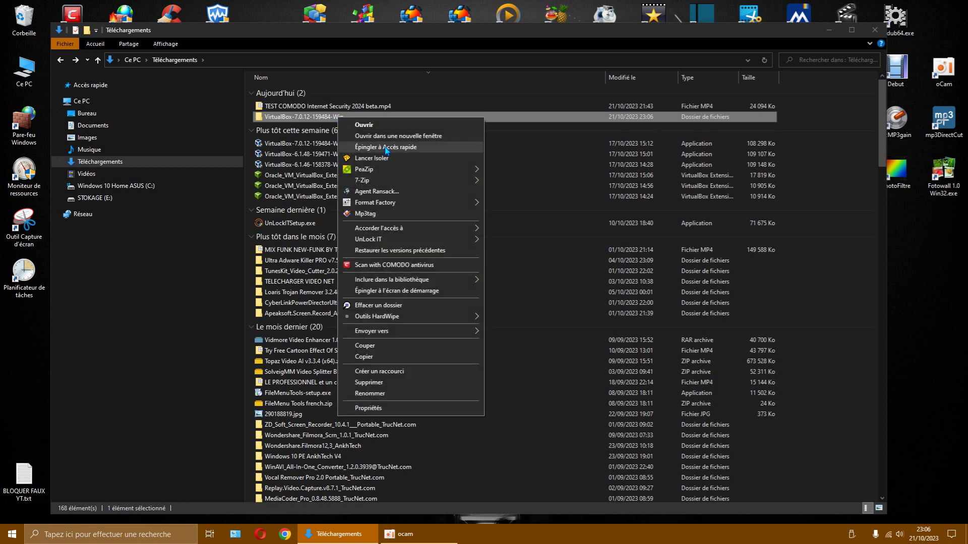
click(383, 265)
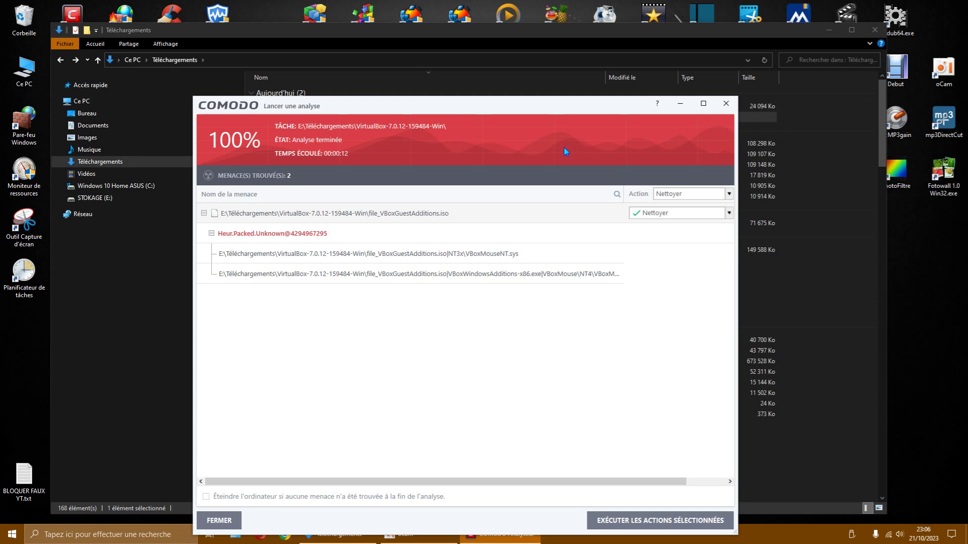
click(724, 105)
Widen the threat name column to reveal the full paths and examine both detected VBoxMouseNT.sys entries
drag(579, 104, 608, 95)
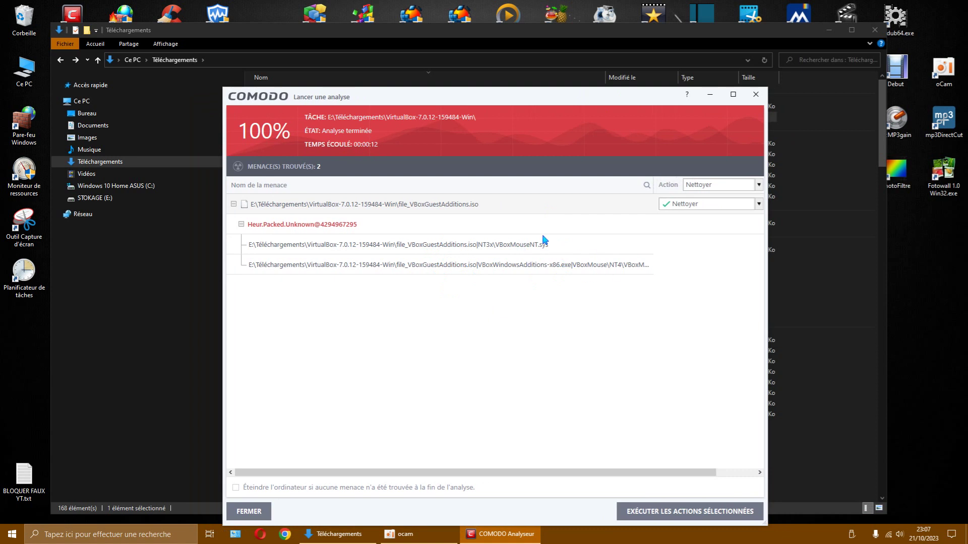
drag(654, 187, 717, 208)
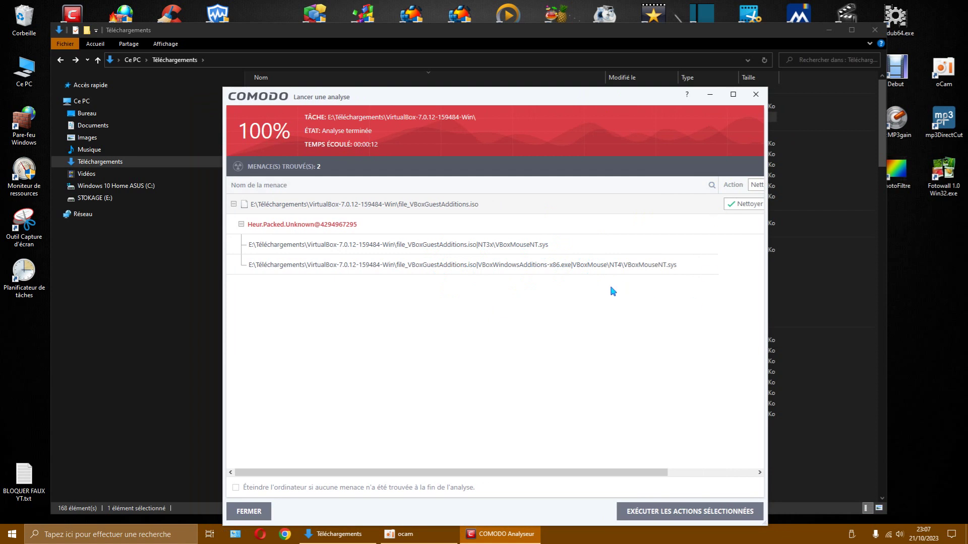
click(505, 249)
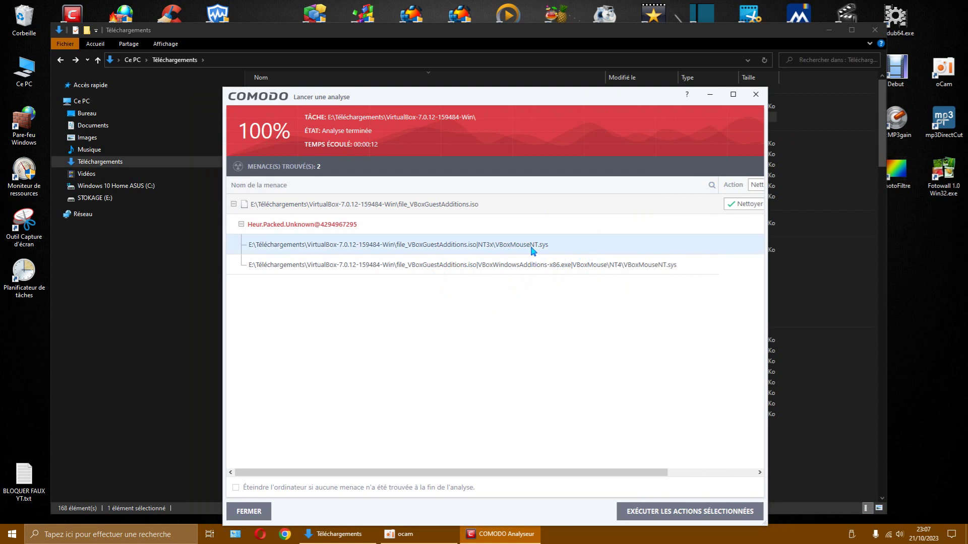
click(632, 271)
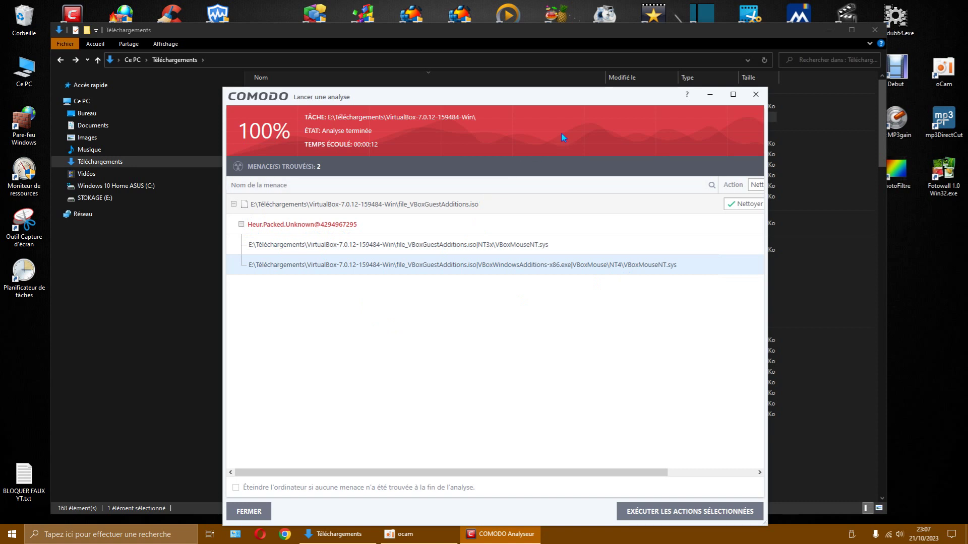
click(756, 95)
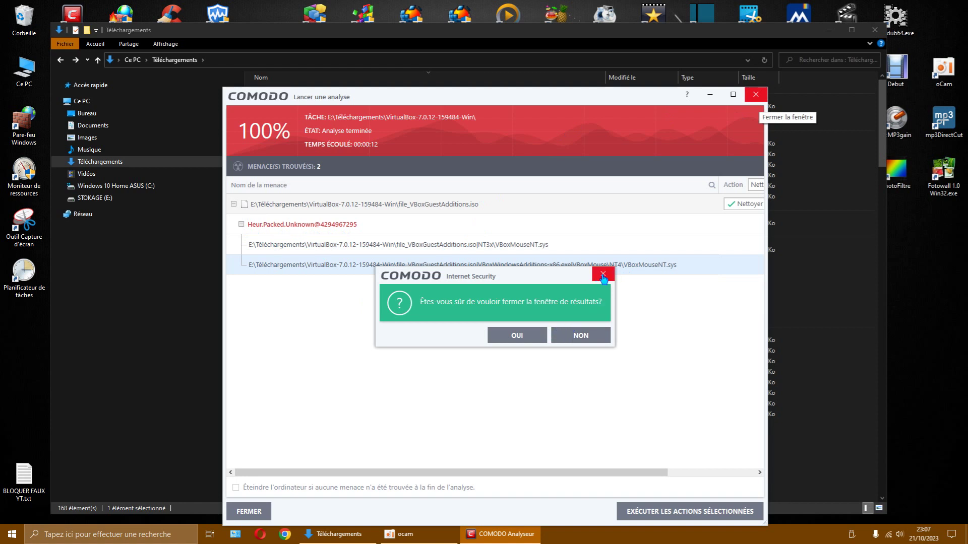
click(490, 334)
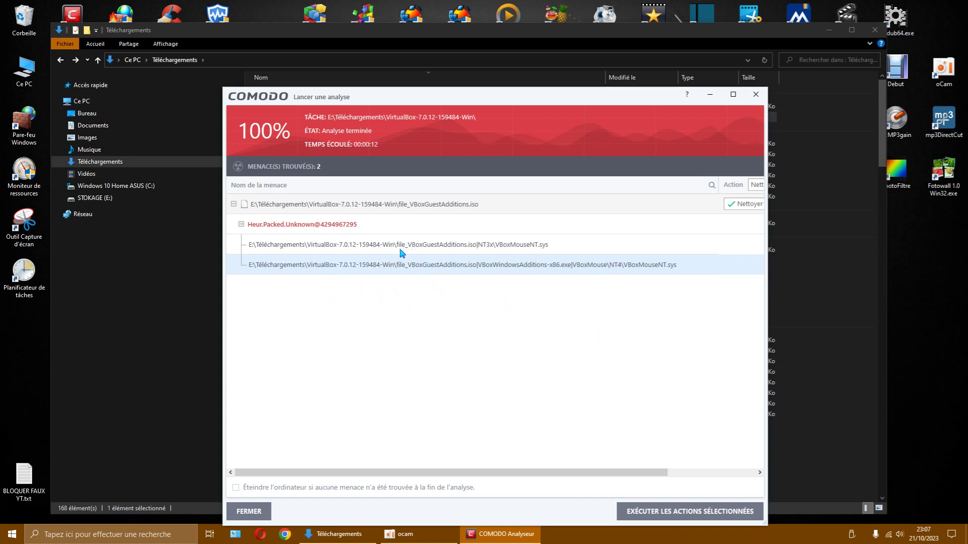
Open the extracted VirtualBox-7.0.12-159484-Win folder and place the COMODO scan results beside its file list
drag(456, 101, 415, 218)
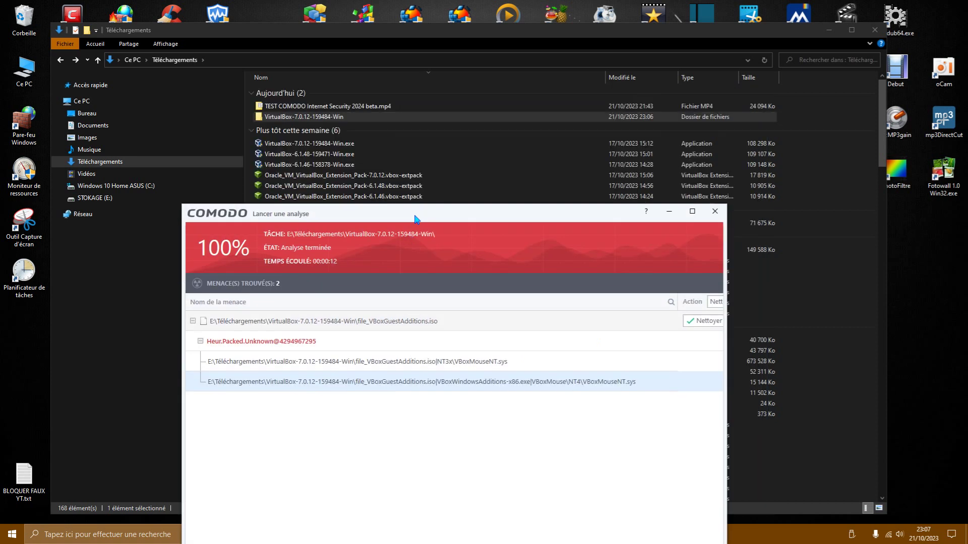
double_click(320, 120)
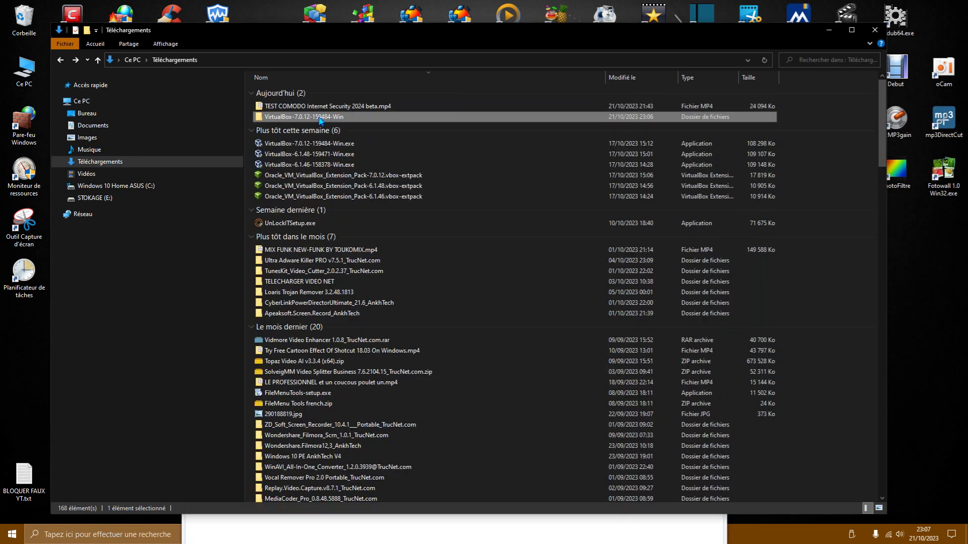
click(422, 522)
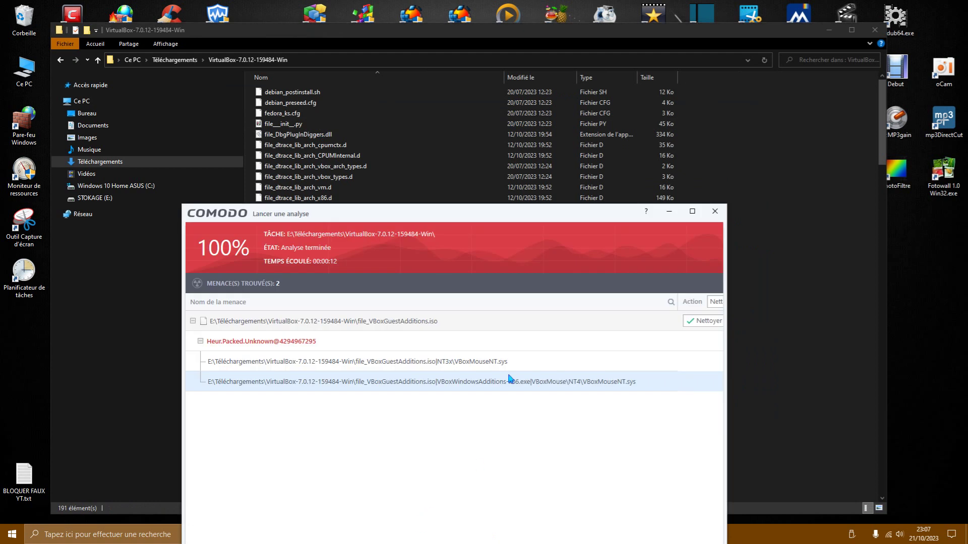
drag(490, 225, 704, 106)
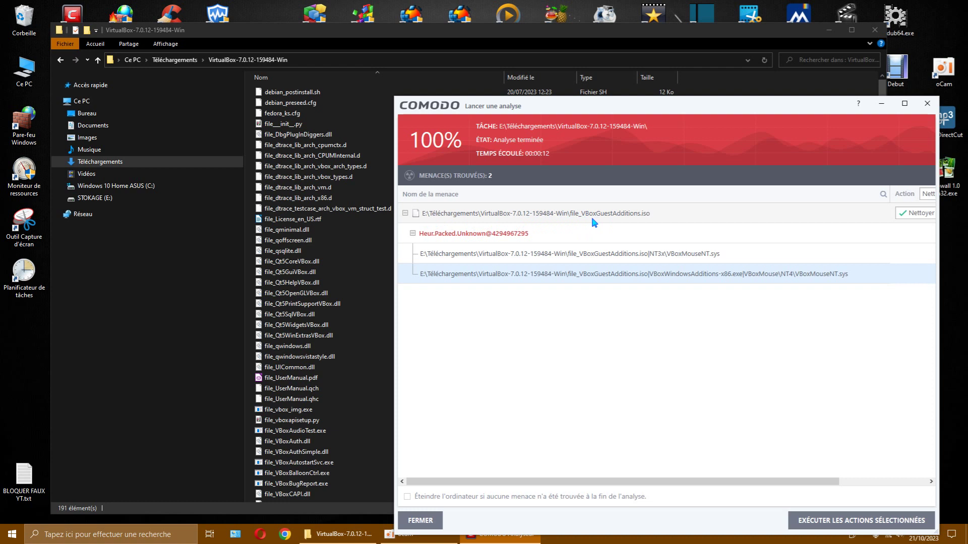
drag(661, 107, 711, 72)
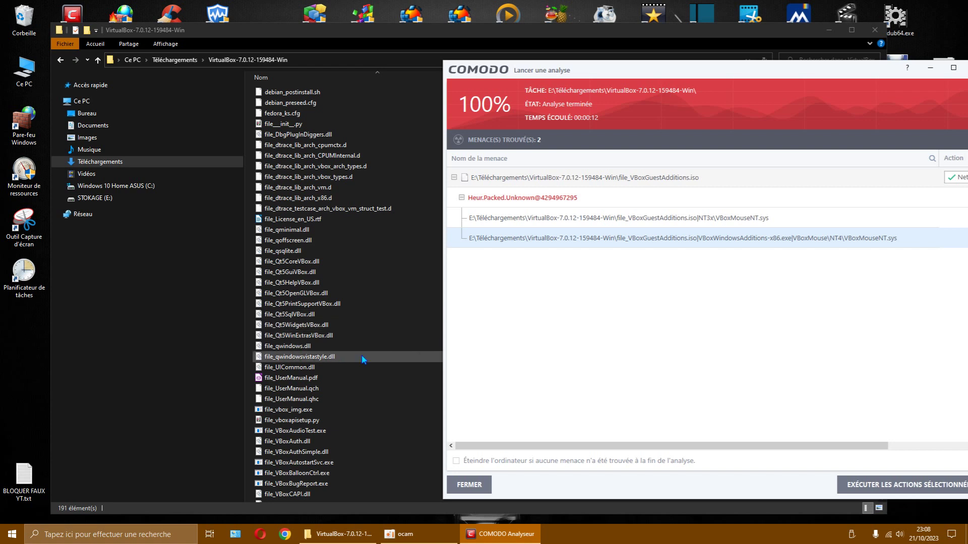
Locate file_VBoxGuestAdditions.iso in the extracted folder, select it, and bring the scan results back to the front
scroll(370, 333, down, 7)
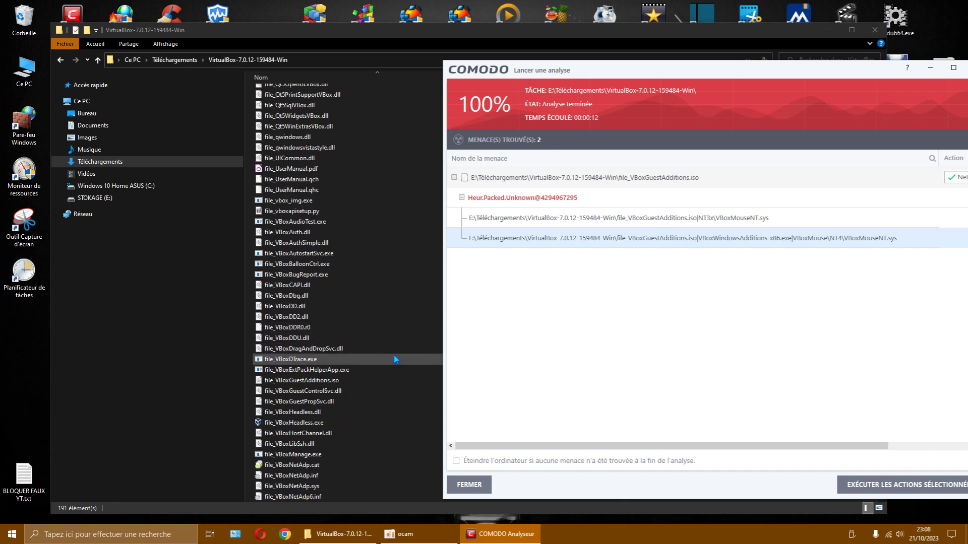
click(324, 382)
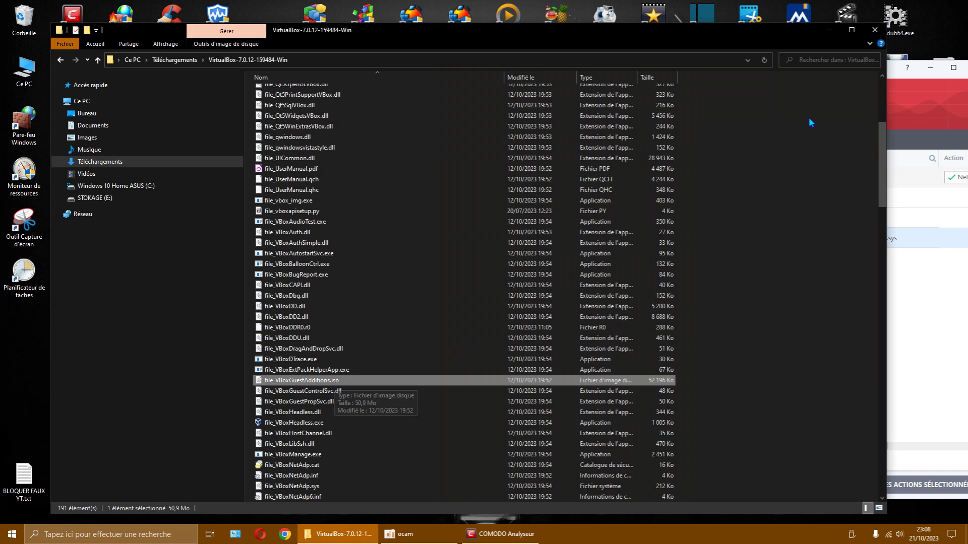
click(898, 79)
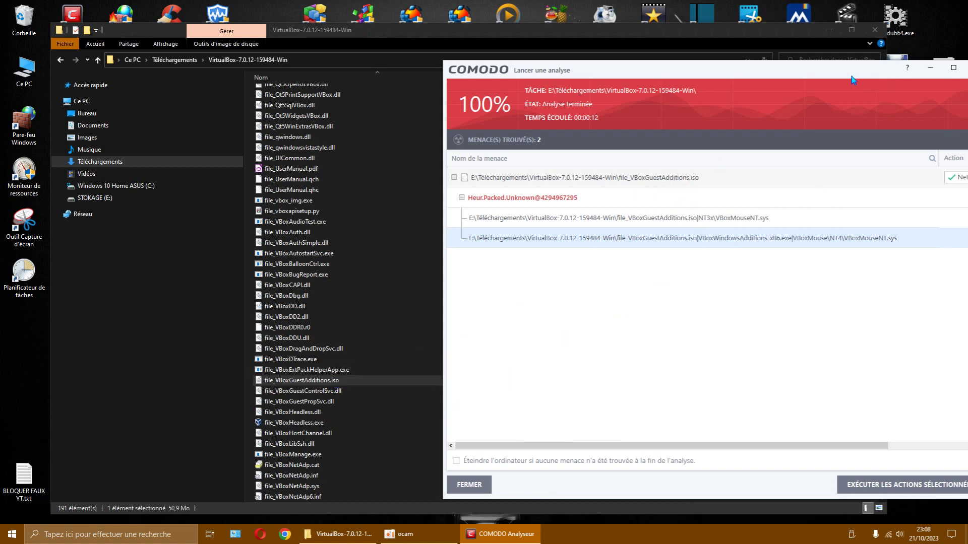
Close the COMODO scan results for the extracted VirtualBox folder and confirm the closure
drag(855, 80, 756, 84)
click(876, 72)
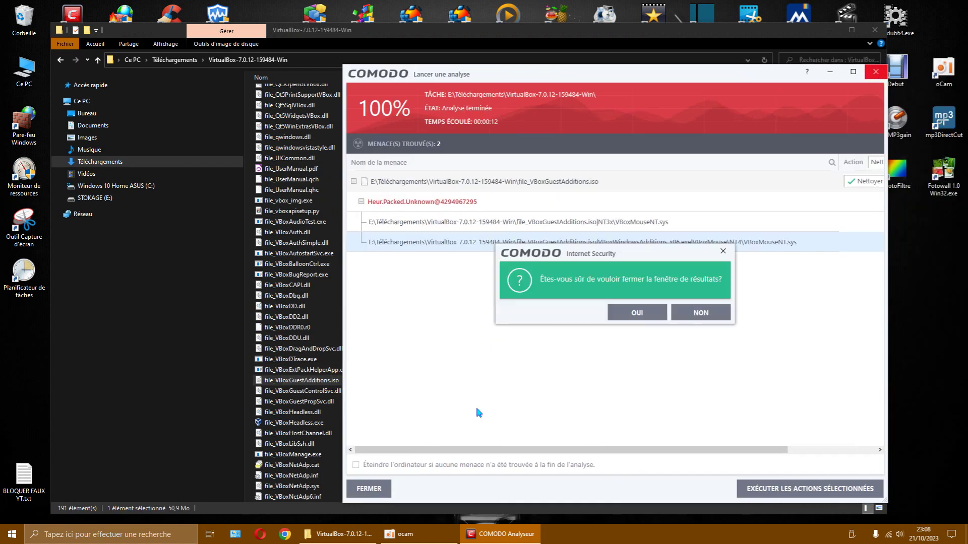
click(637, 313)
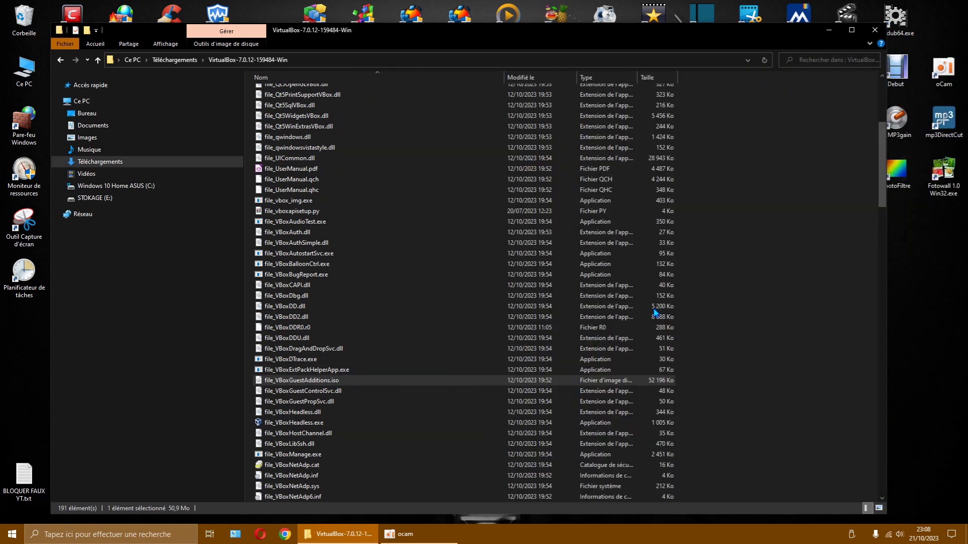
Scan only file_VBoxGuestAdditions.iso with COMODO antivirus, check the detected threats, and close the results
right_click(329, 383)
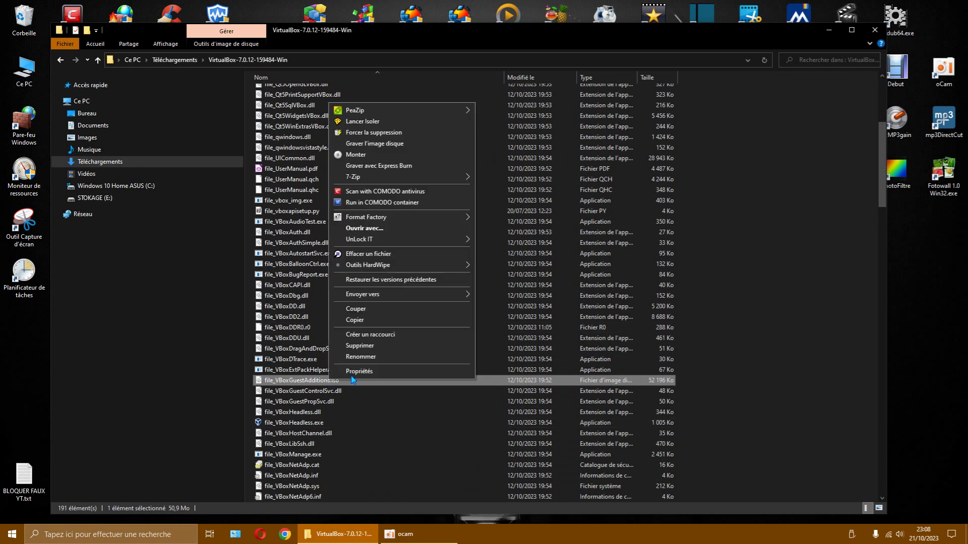
click(401, 192)
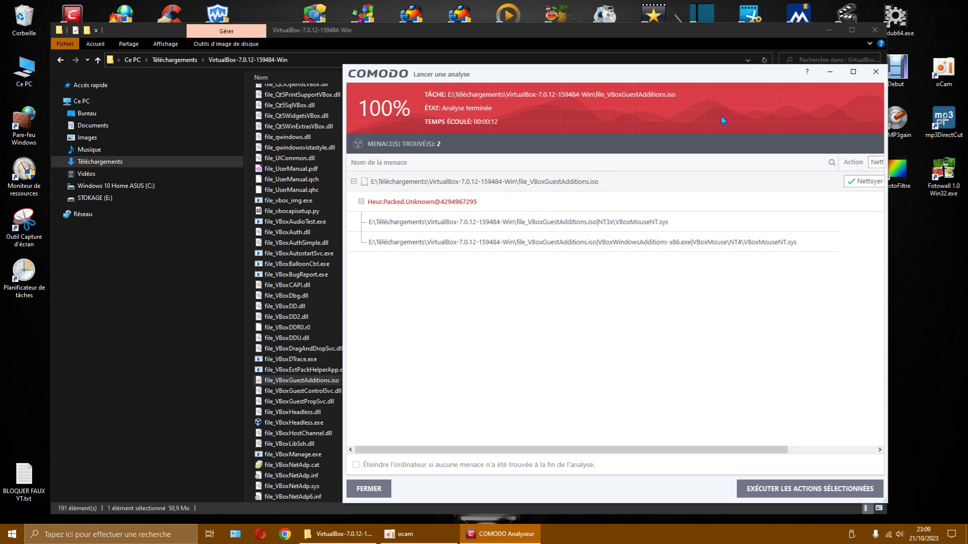
click(874, 73)
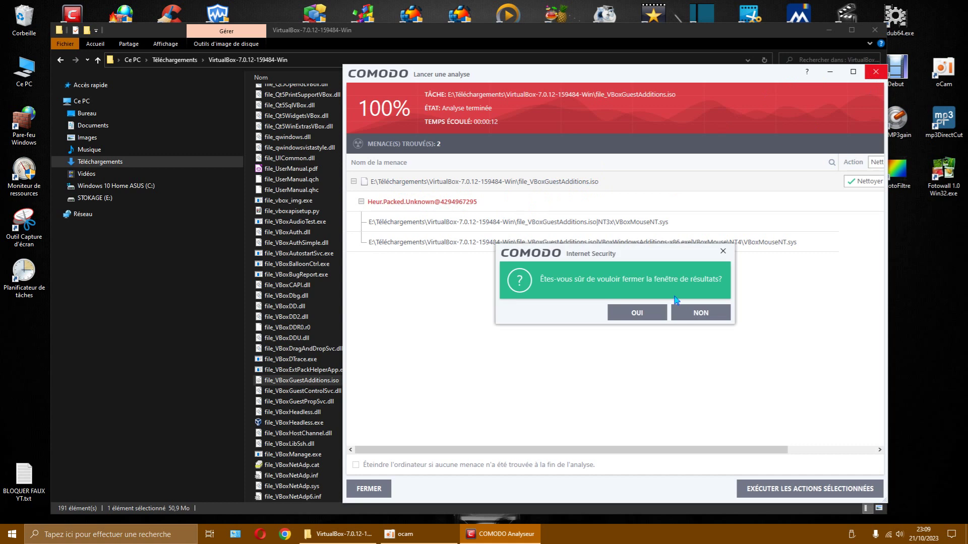
click(636, 315)
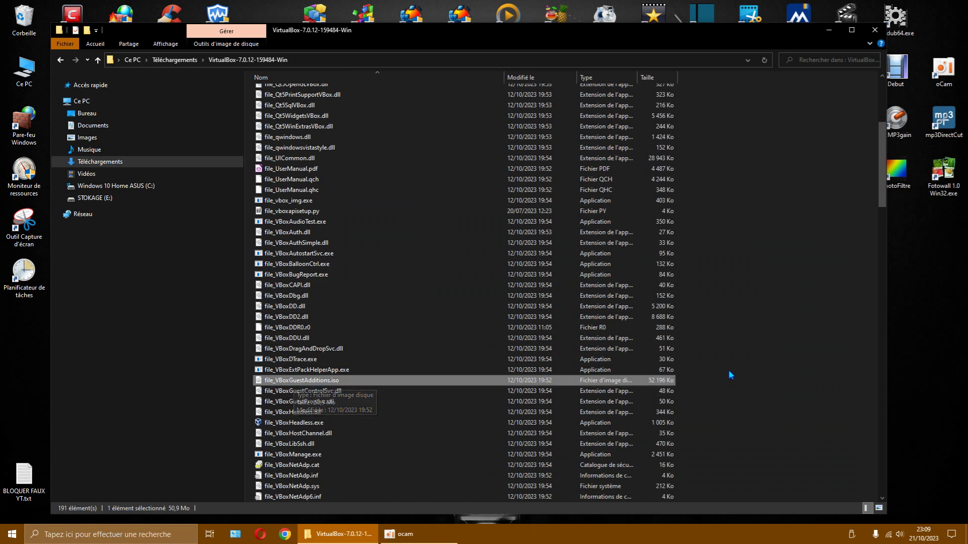
Select every file listed above file_VBoxGuestAdditions.iso and securely erase them with Hardwipe using Random Data
mouse_move(728, 369)
mouse_down()
mouse_move(684, 362)
mouse_move(729, 369)
mouse_up()
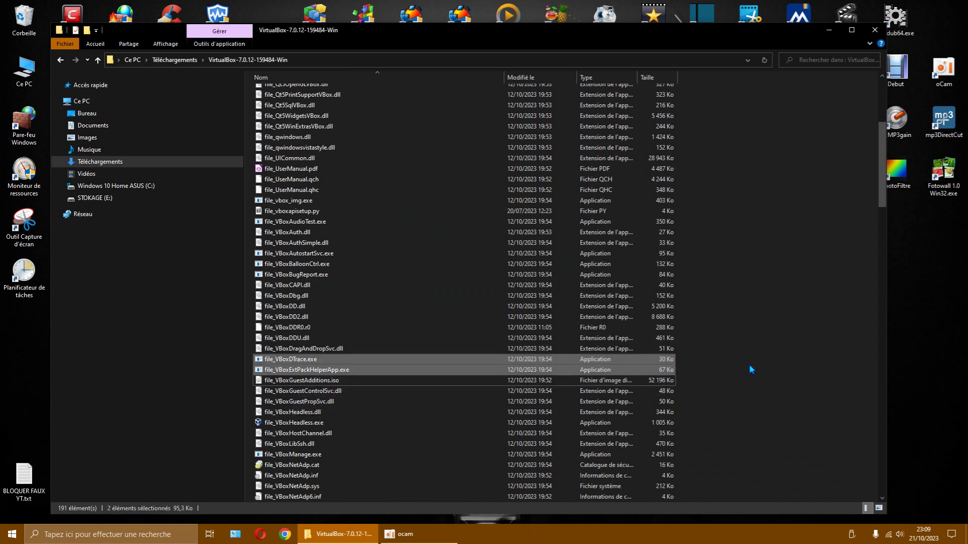
click(710, 364)
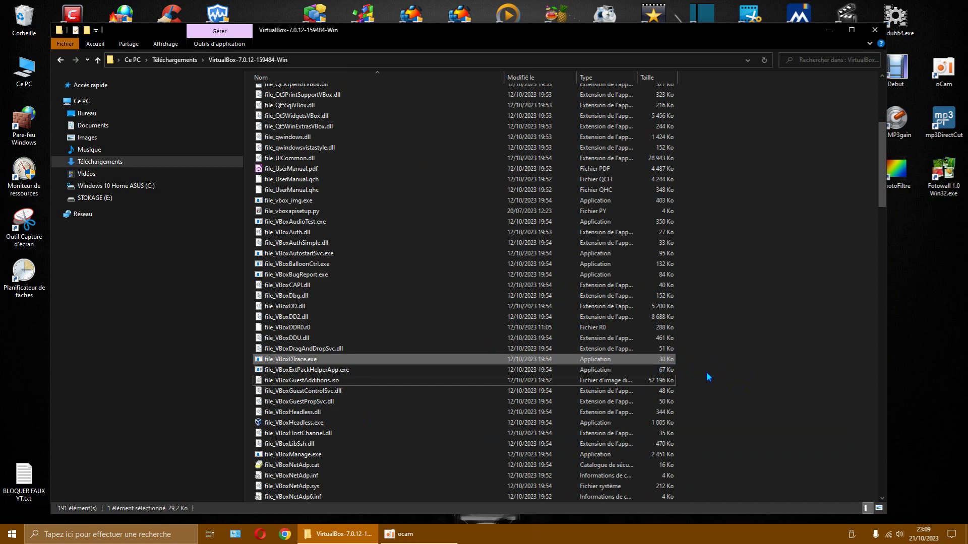
drag(685, 367, 630, 62)
right_click(535, 114)
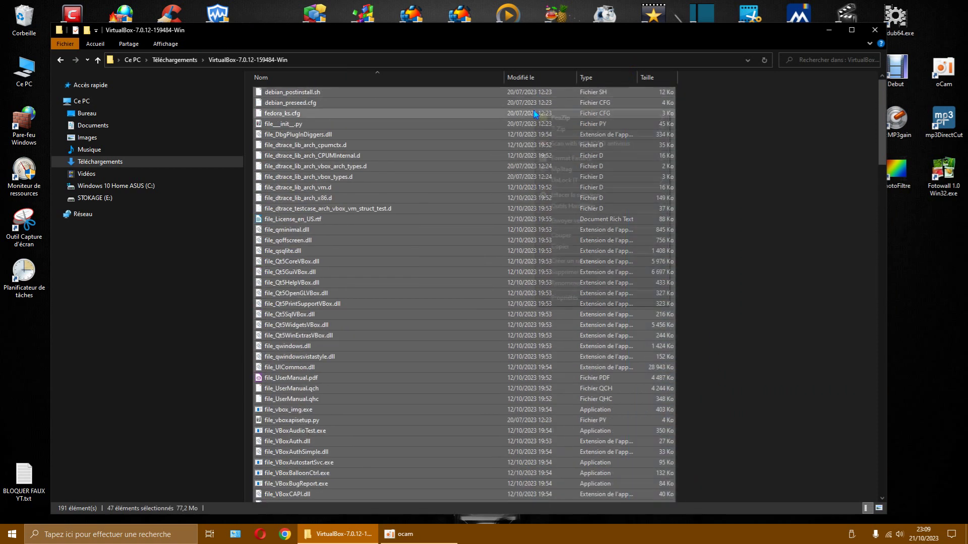
click(575, 197)
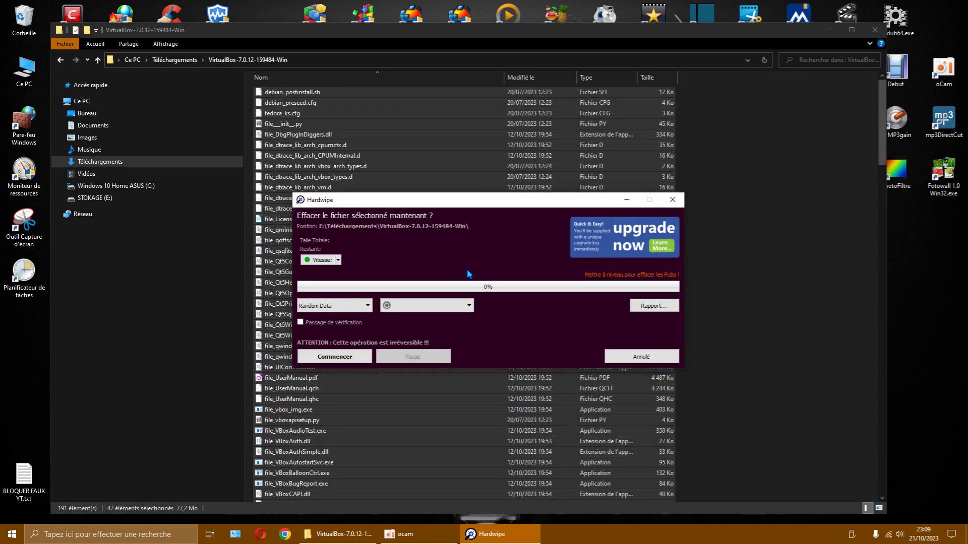
click(362, 357)
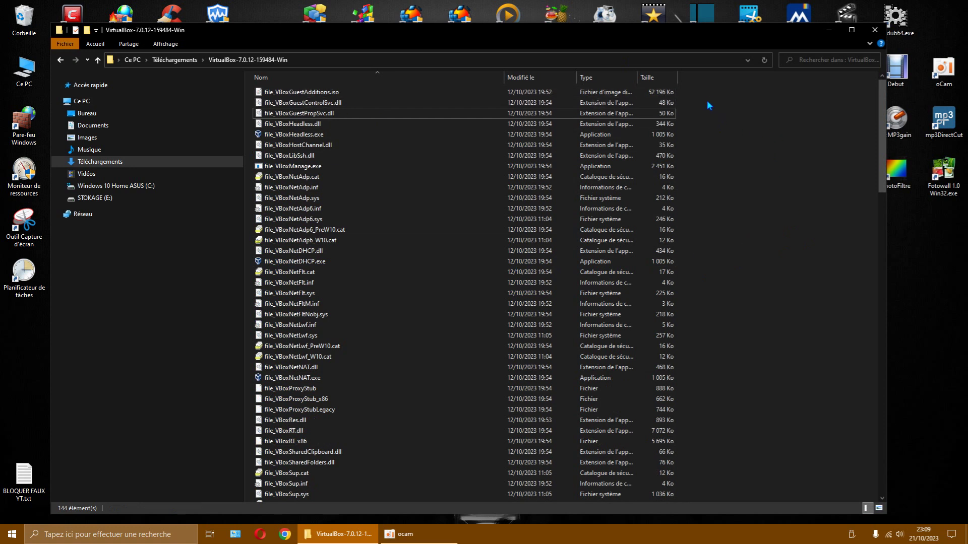
Select every file listed below file_VBoxGuestAdditions.iso and securely erase them with Hardwipe, leaving only the ISO
drag(707, 100, 560, 469)
right_click(559, 466)
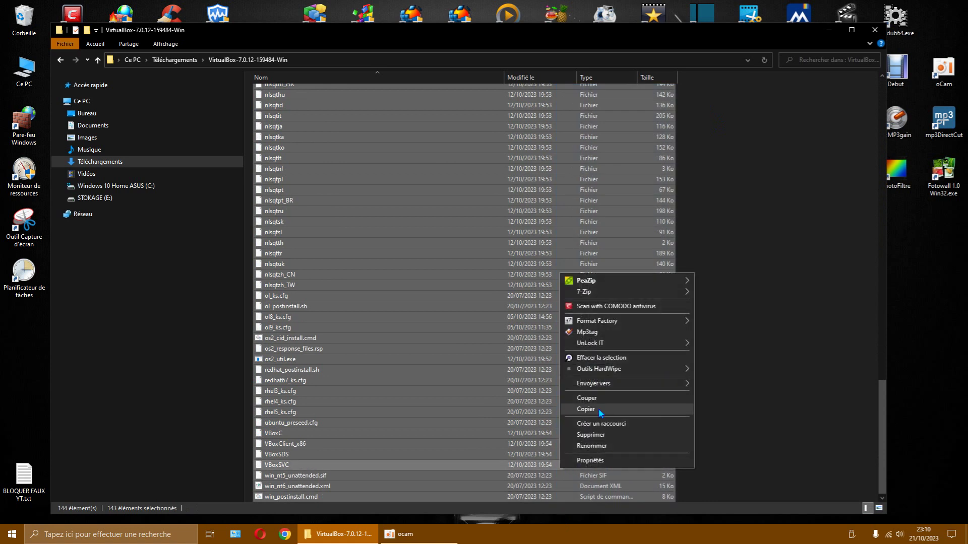
click(585, 357)
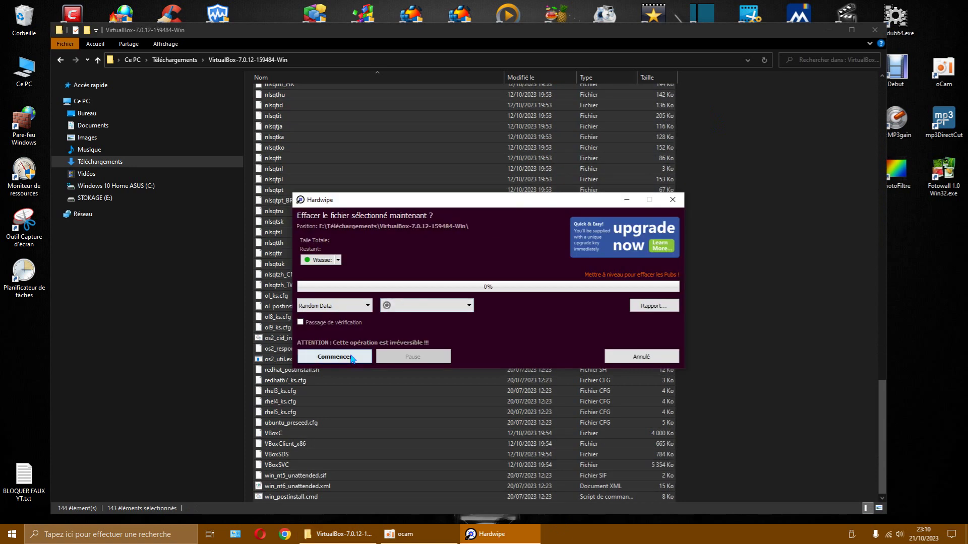
click(334, 356)
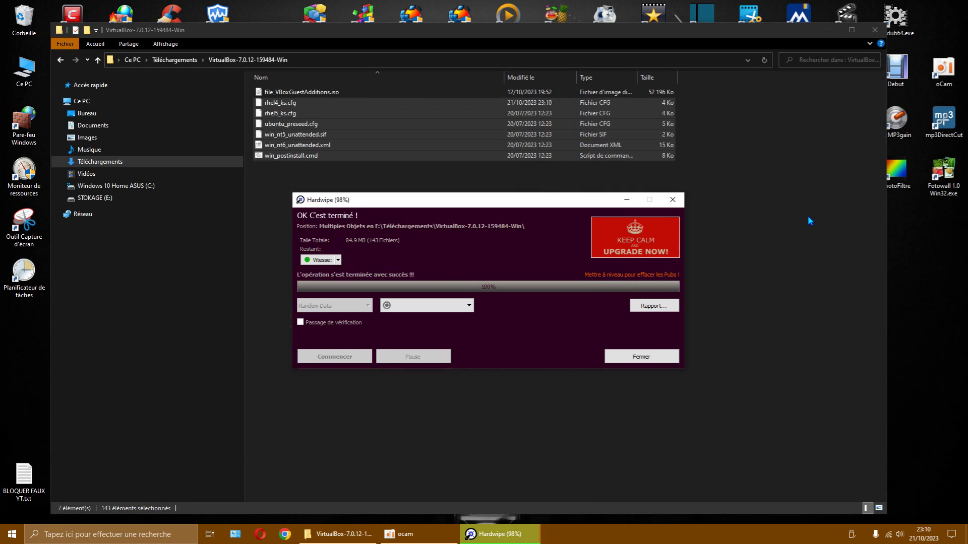
key(Return)
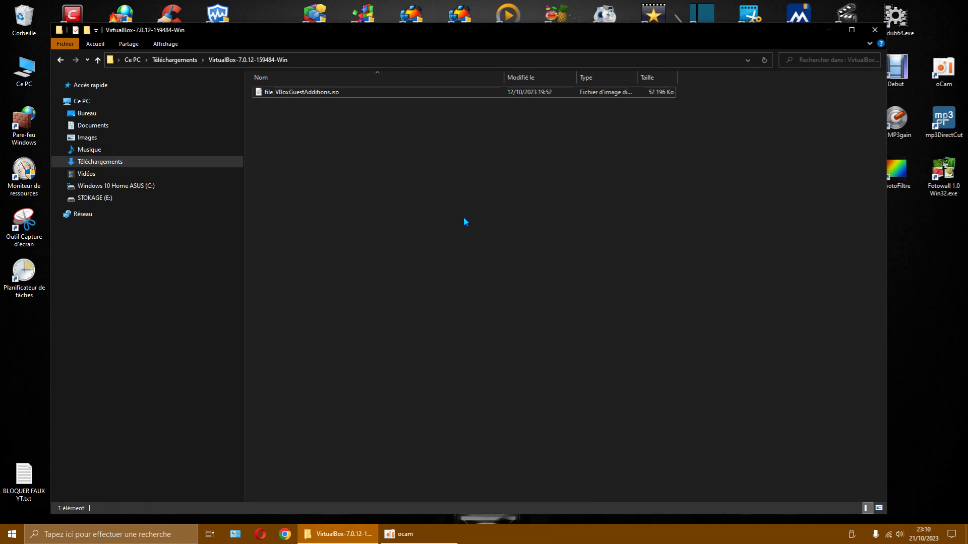
Refresh the folder, rescan the lone file_VBoxGuestAdditions.iso with COMODO antivirus, and close the results after checking them
right_click(407, 174)
click(458, 217)
click(336, 94)
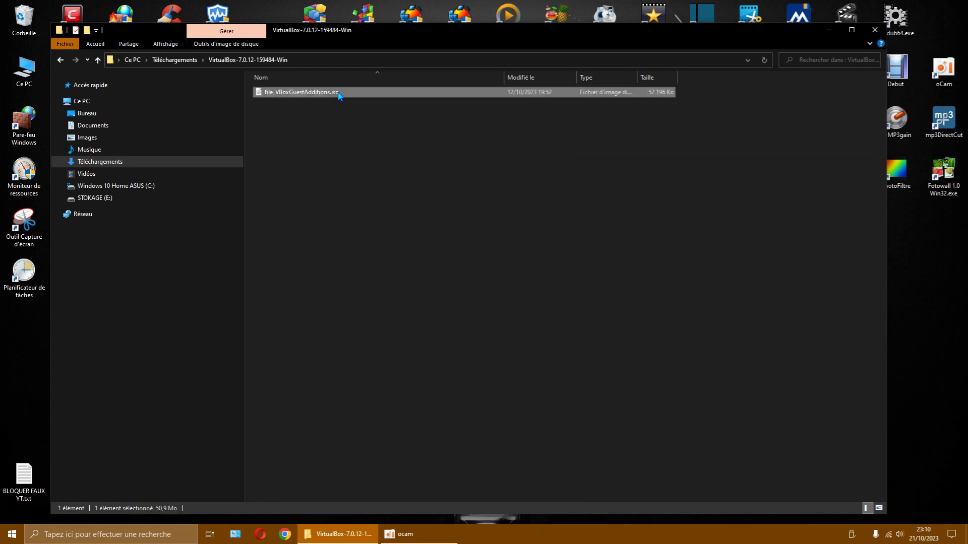
right_click(338, 93)
click(364, 181)
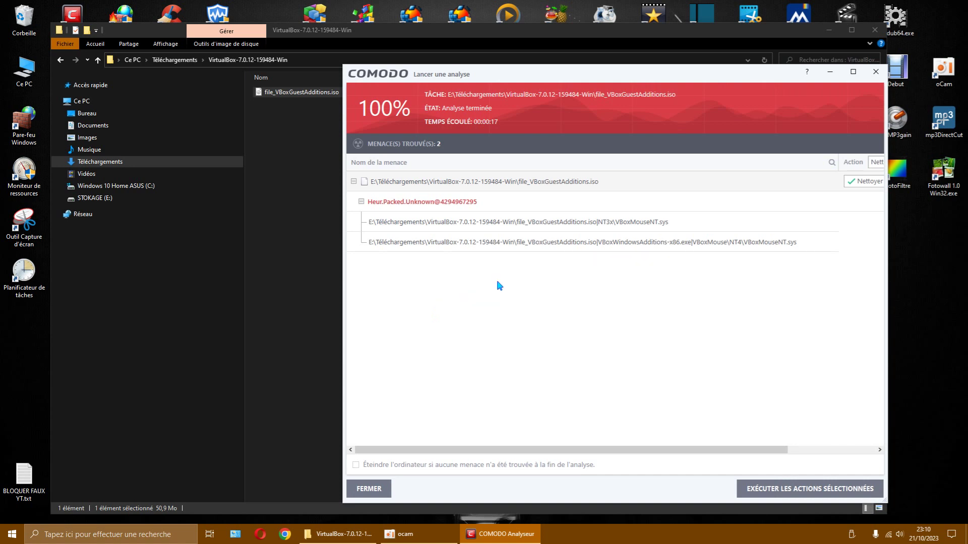
click(875, 74)
click(638, 313)
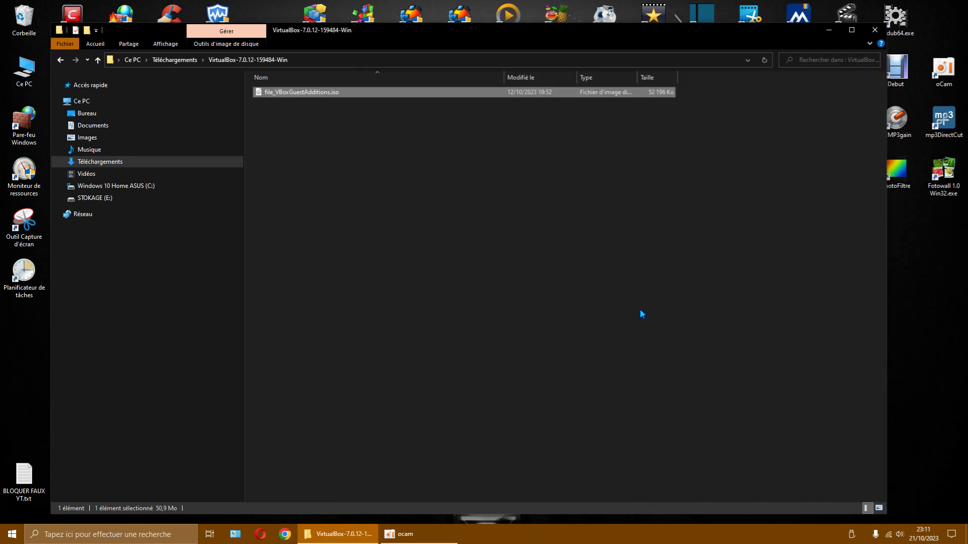
click(391, 183)
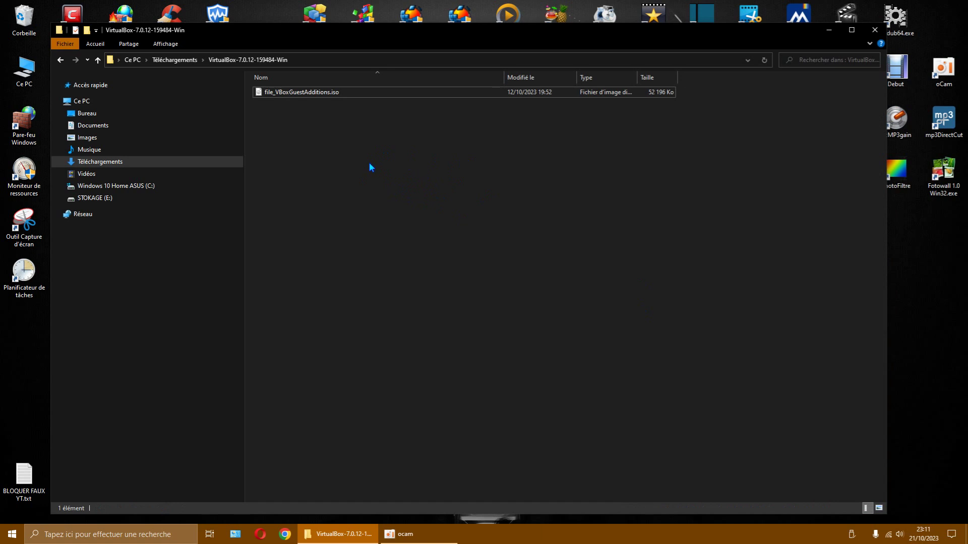
Empty the Recycle Bin and confirm the permanent deletion
right_click(21, 25)
click(56, 53)
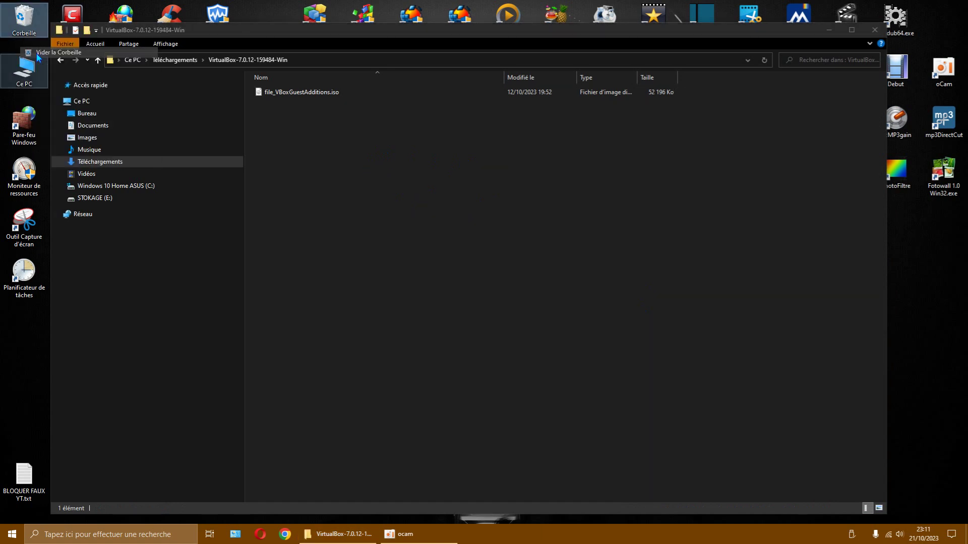
click(524, 292)
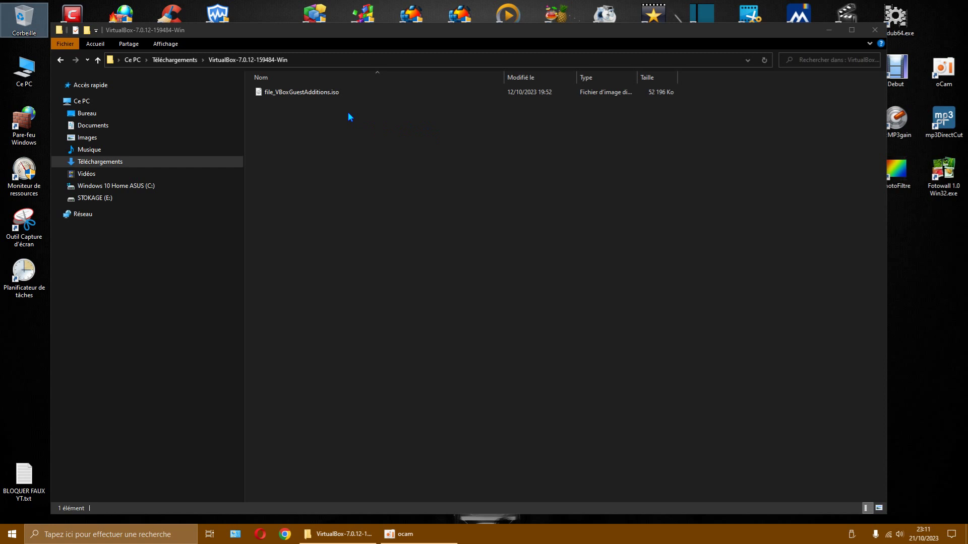
Extract file_VBoxGuestAdditions.iso into a new folder with PeaZip, allowing the file to open, and refresh the file list
right_click(337, 95)
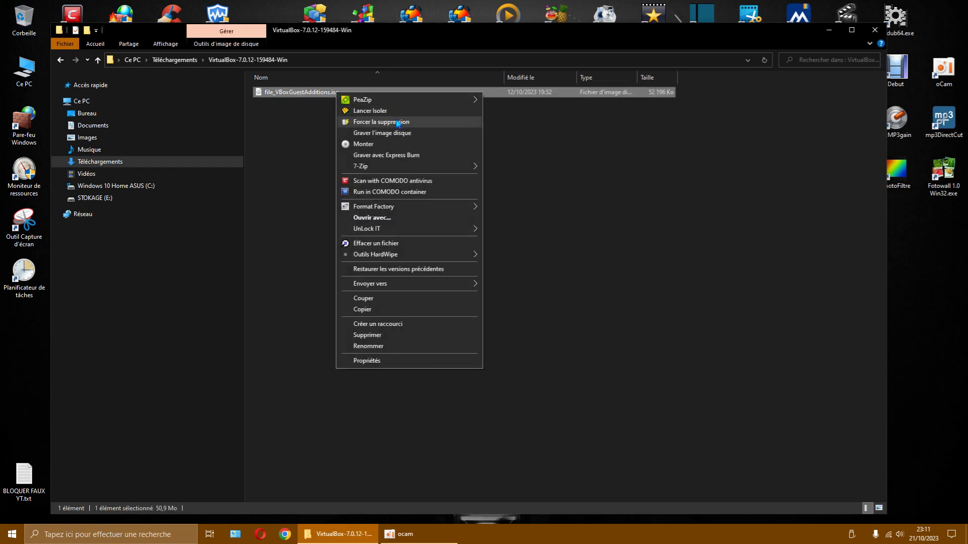
mouse_move(395, 101)
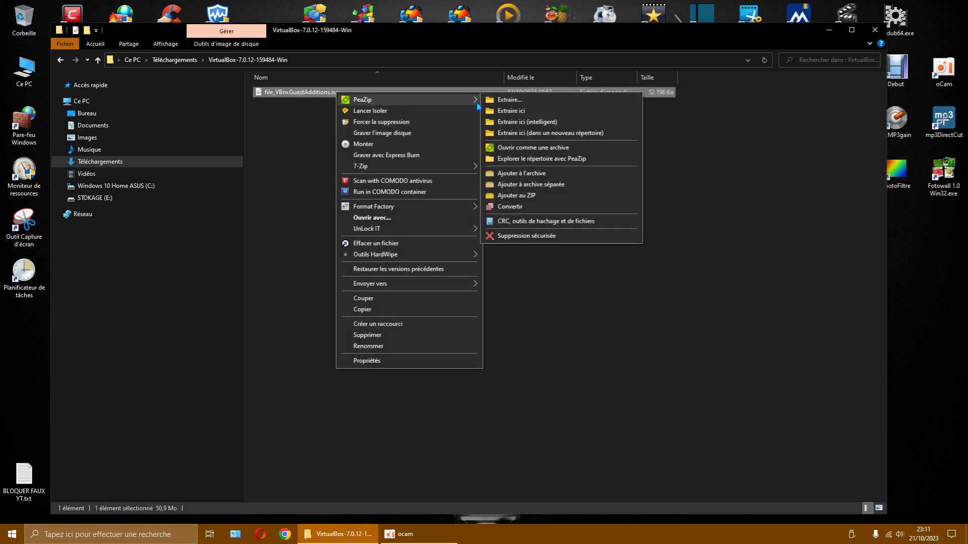
click(517, 135)
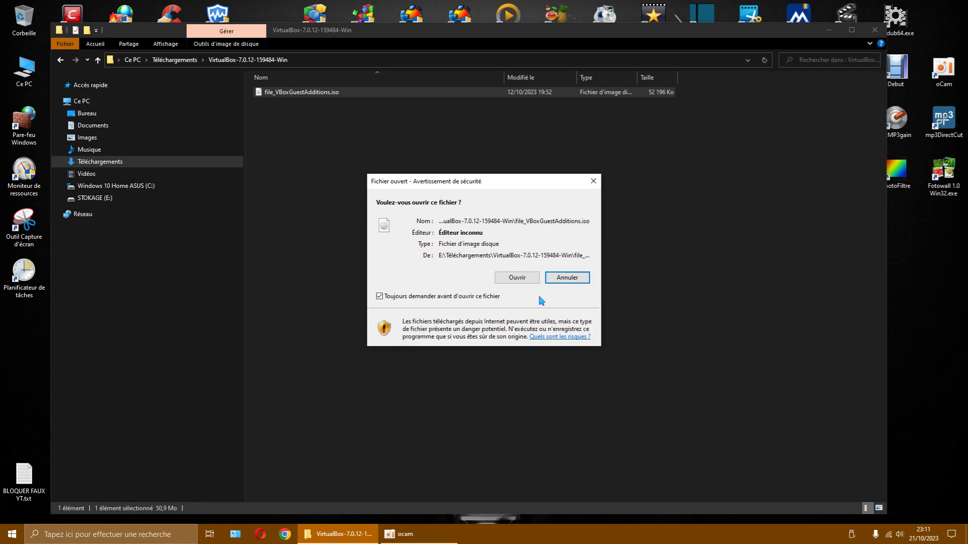
click(519, 279)
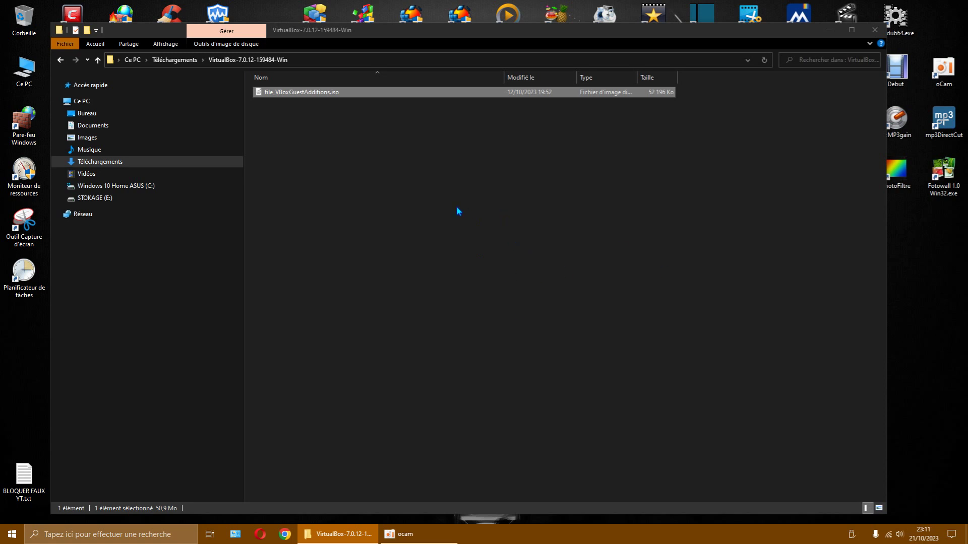
right_click(477, 214)
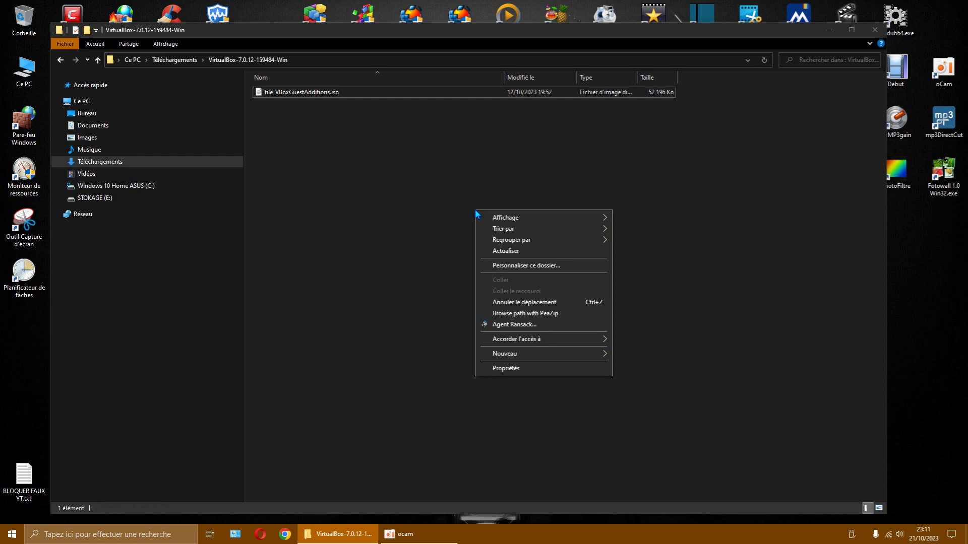
click(534, 251)
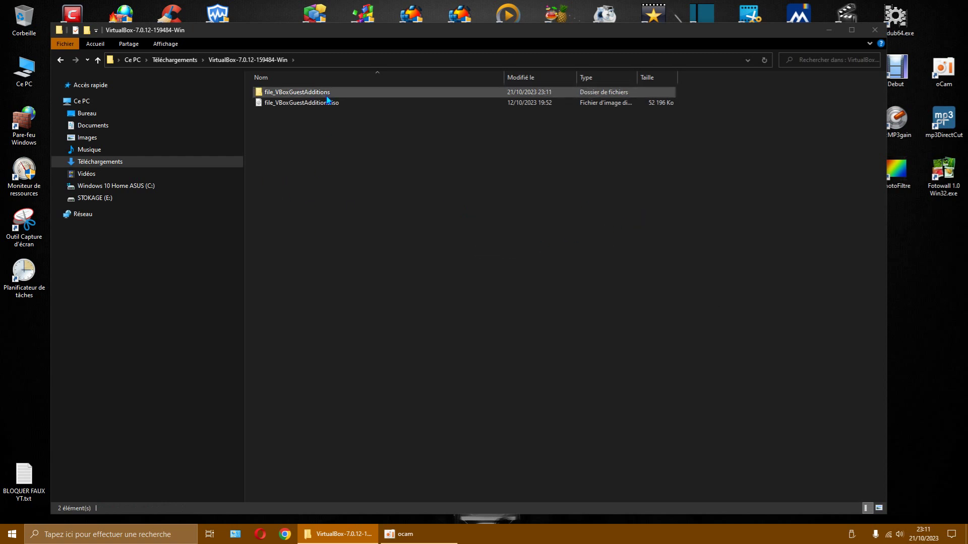
right_click(496, 260)
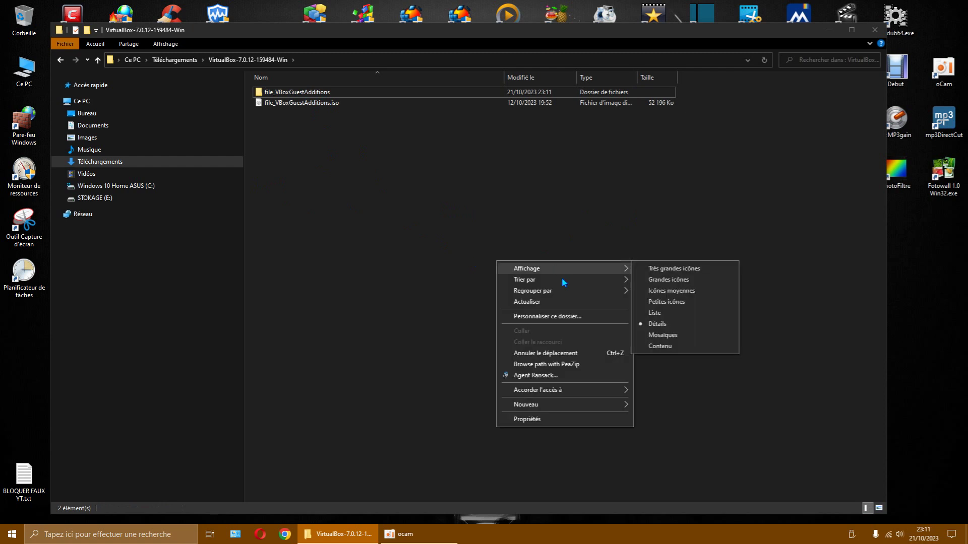
click(550, 301)
right_click(438, 256)
click(487, 298)
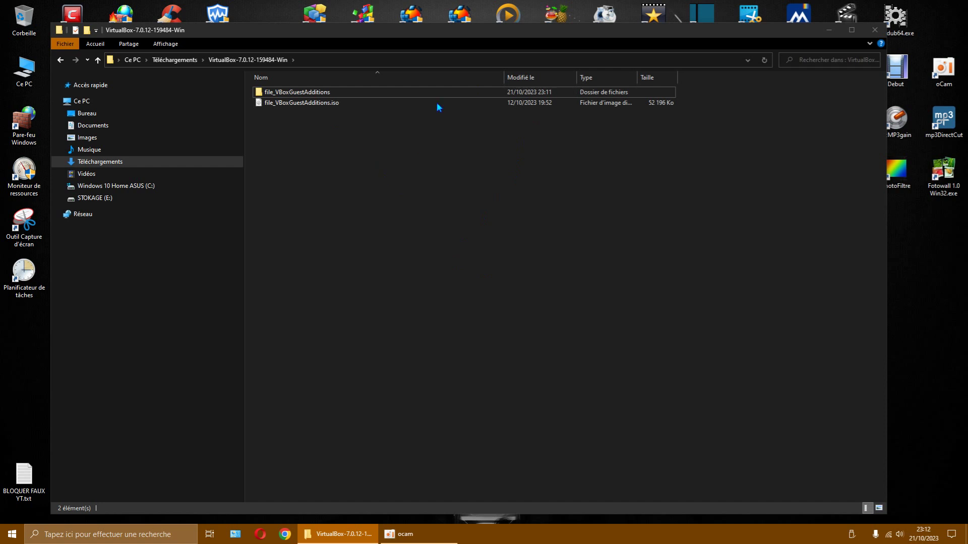
Open the extracted file_VBoxGuestAdditions folder, examine its contents, and return to the parent folder
drag(455, 42, 474, 32)
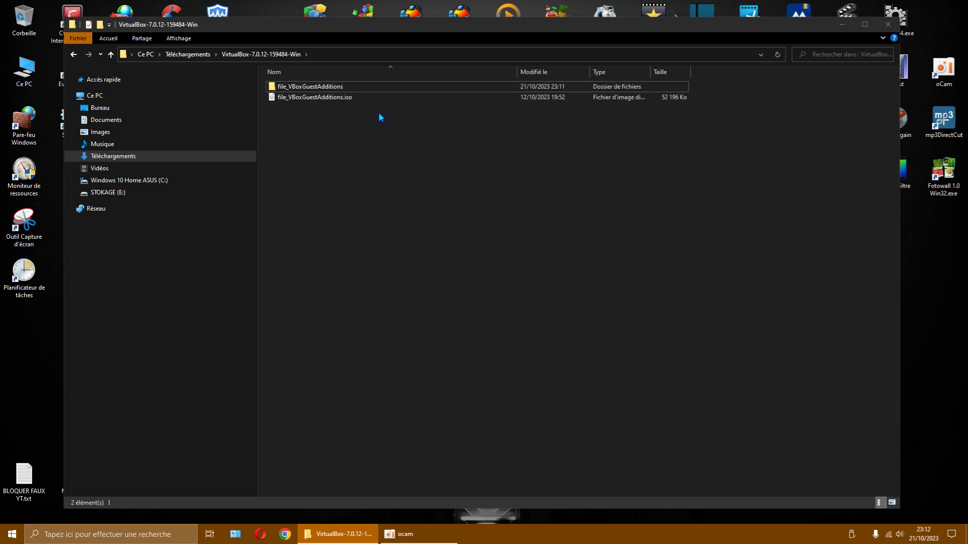
double_click(338, 90)
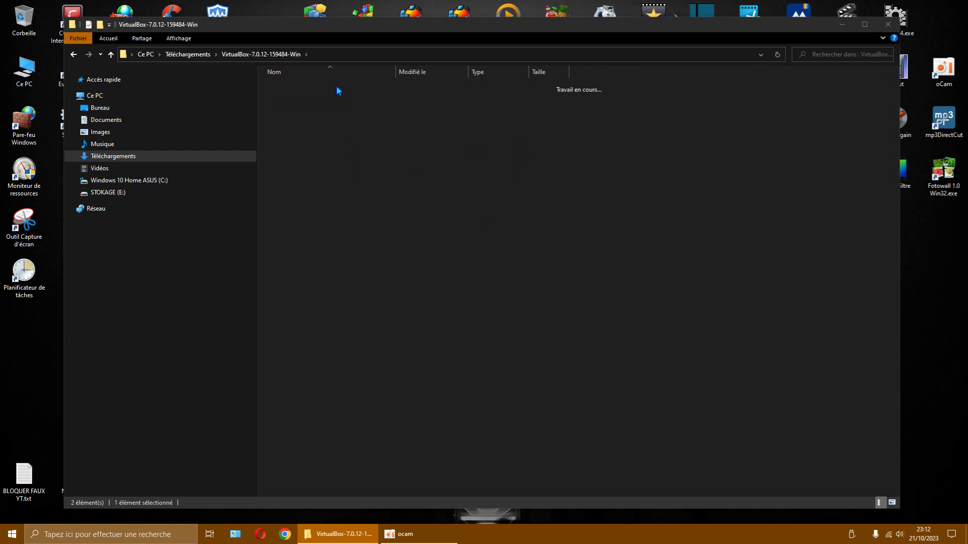
click(74, 54)
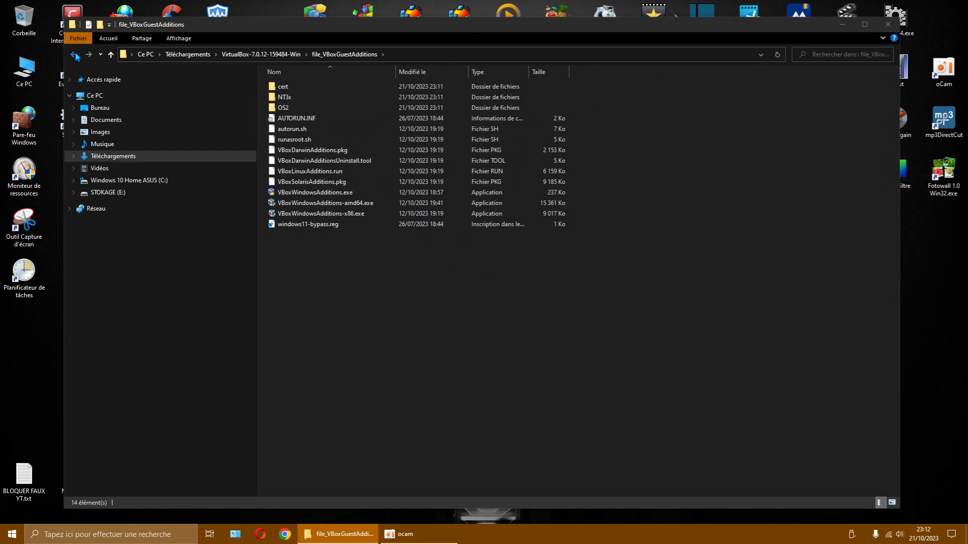
Dismiss the options for the file_VBoxGuestAdditions folder and minimize the file window to show the desktop
right_click(312, 90)
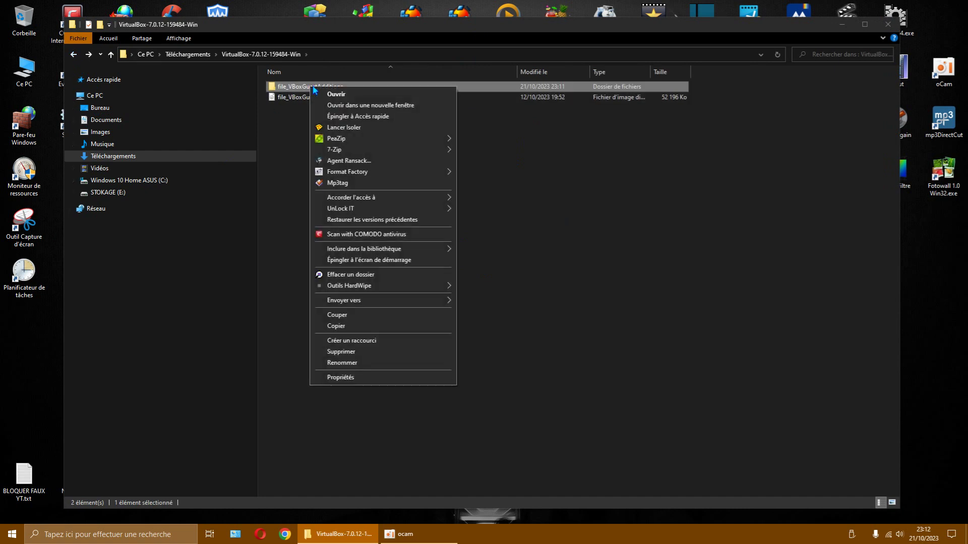
click(756, 195)
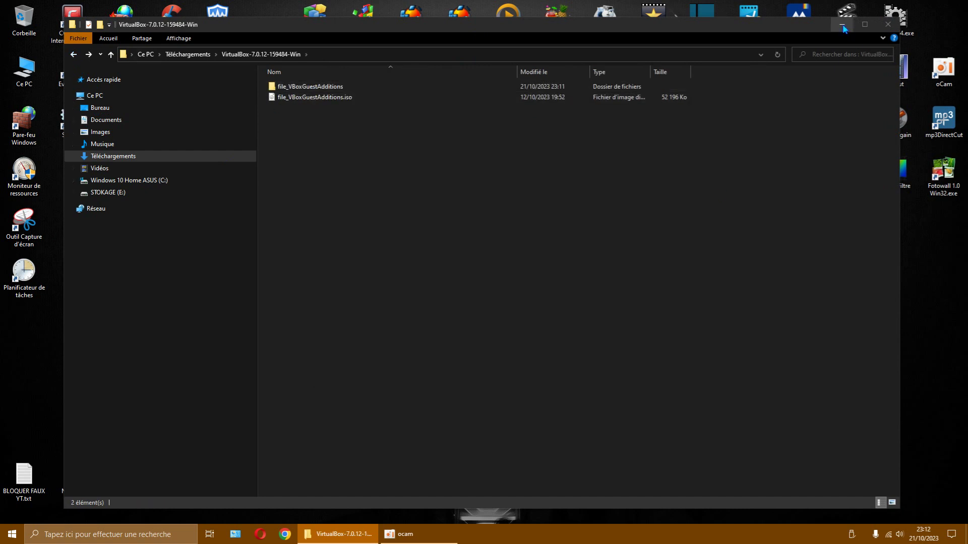
click(842, 24)
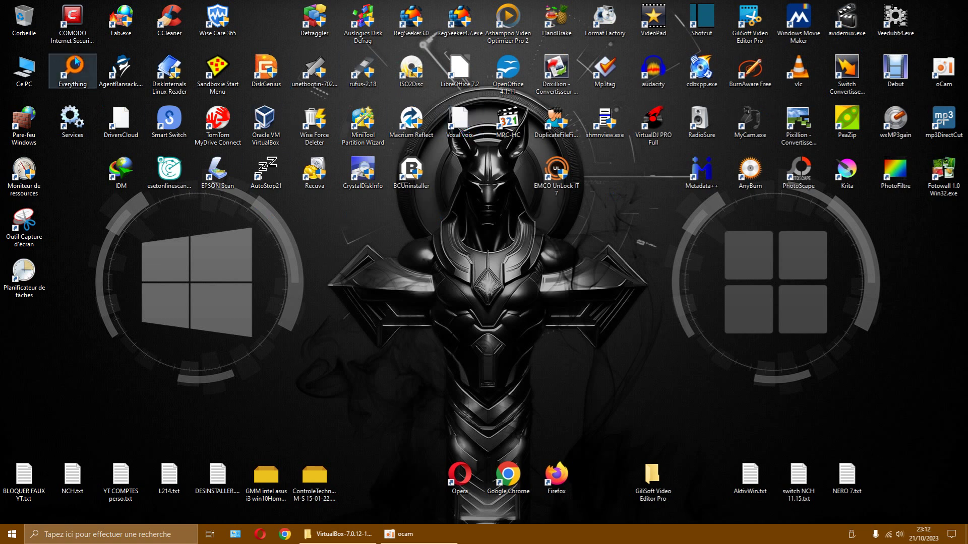
Open COMODO Internet Security, inspect the quarantined 125bd6.msi entry and its available actions, and close both windows
double_click(72, 21)
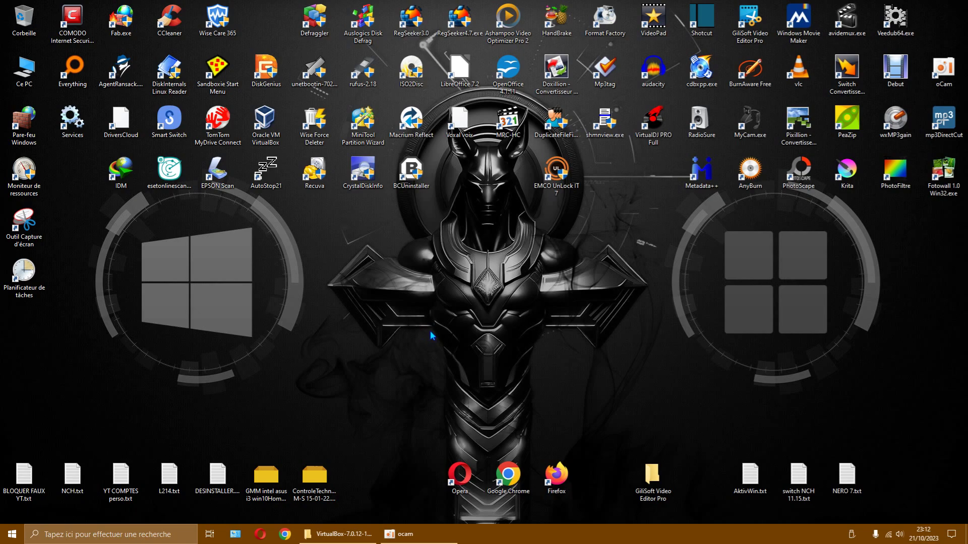
click(449, 254)
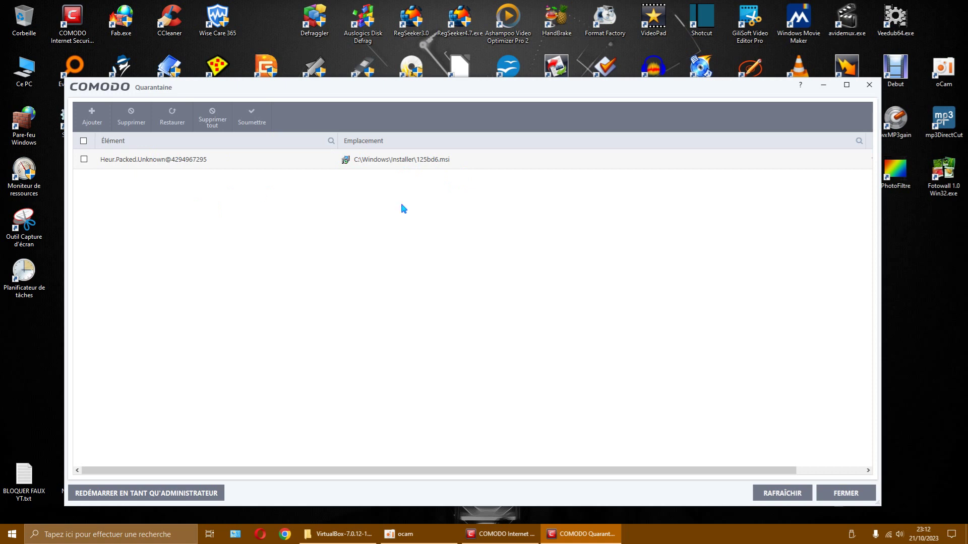
right_click(409, 161)
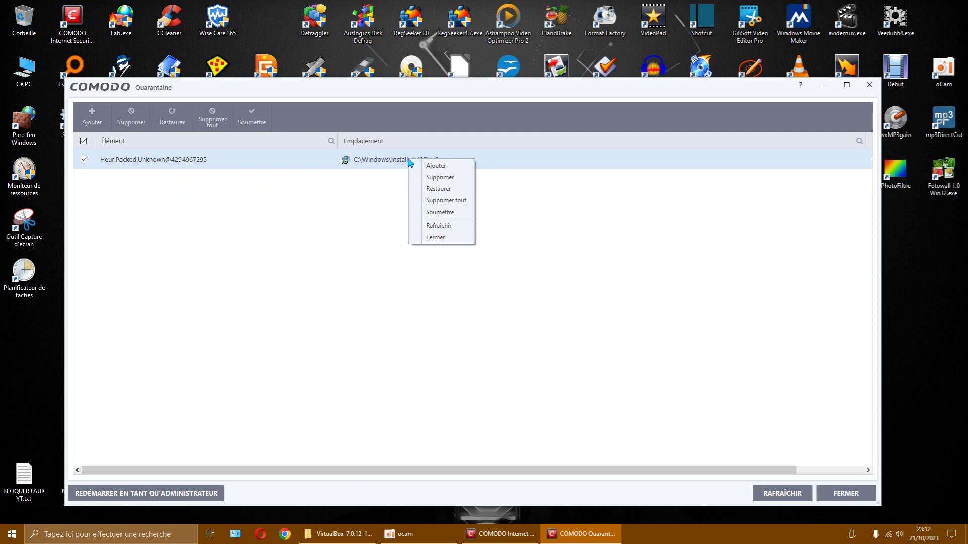
click(340, 234)
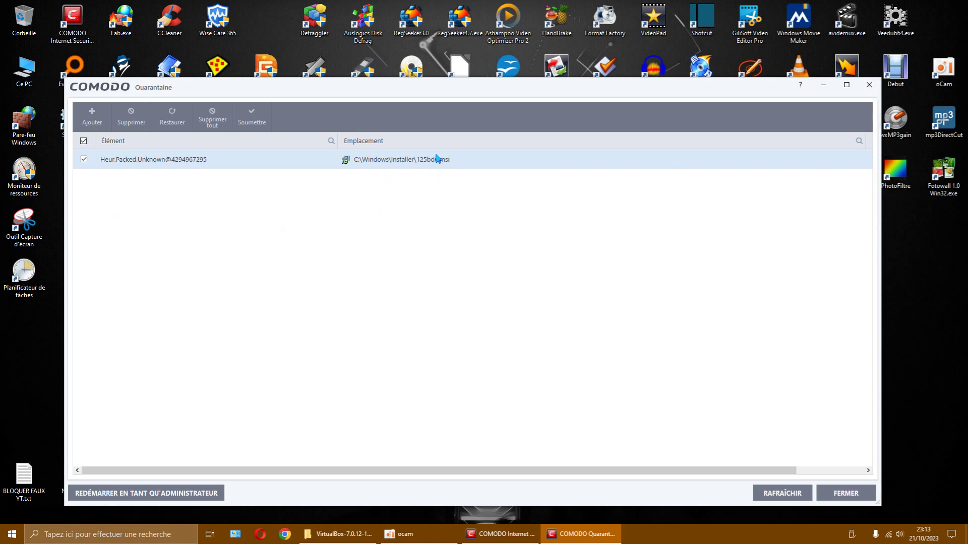
click(869, 84)
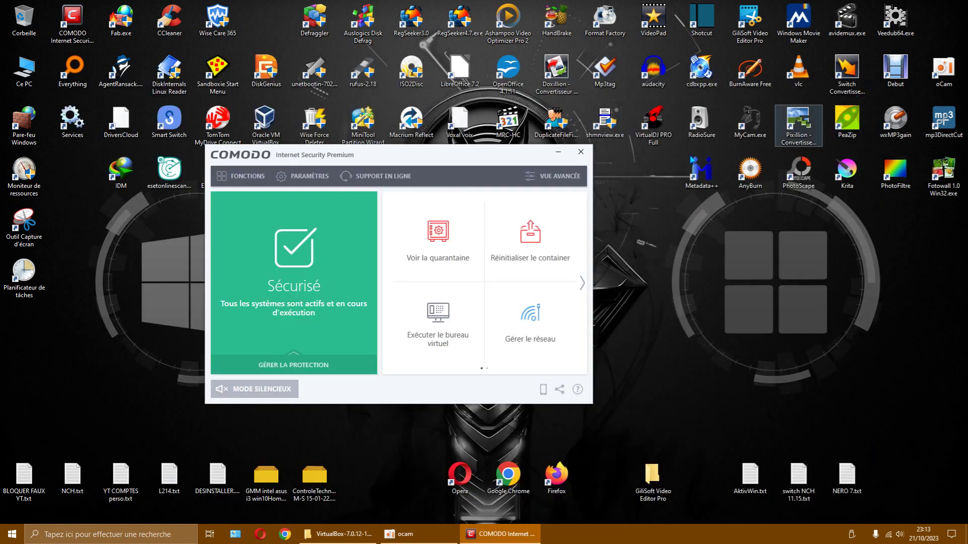
click(581, 152)
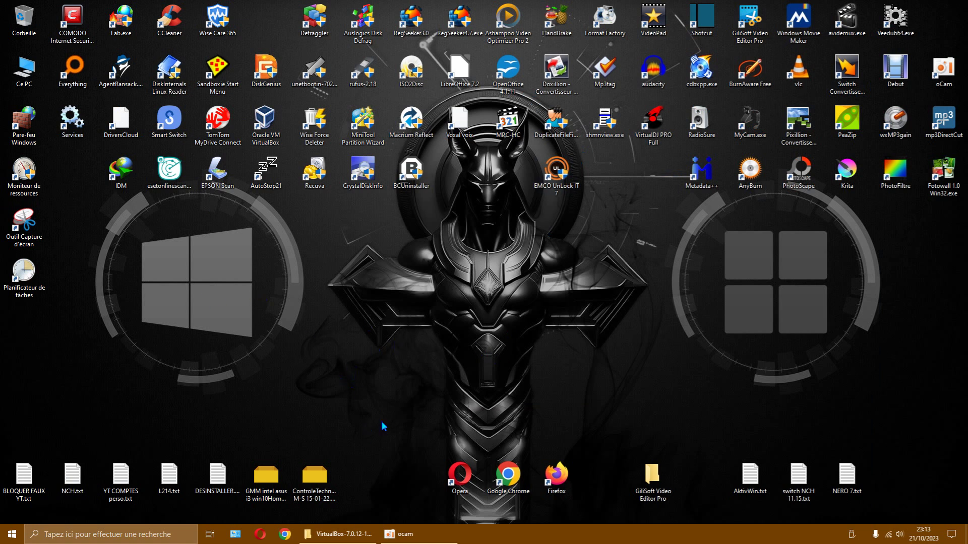
Restore the VirtualBox-7.0.12-159484-Win file window and scan the file_VBoxGuestAdditions folder with COMODO antivirus
mouse_move(354, 538)
click(361, 534)
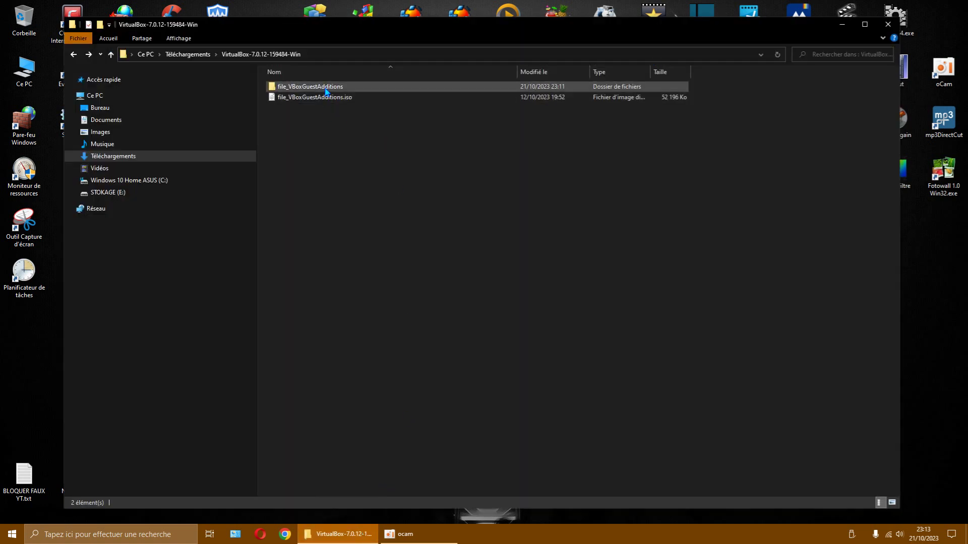
right_click(327, 90)
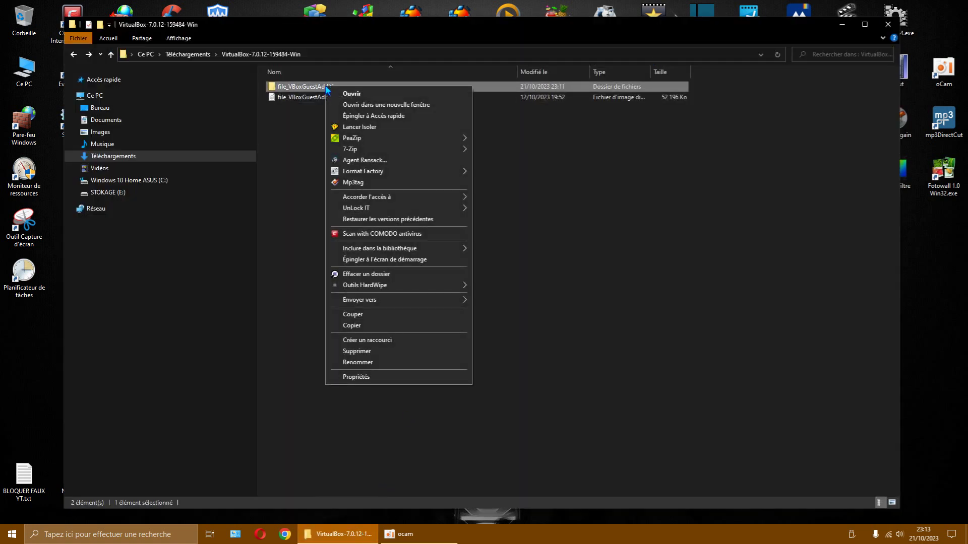
mouse_move(403, 248)
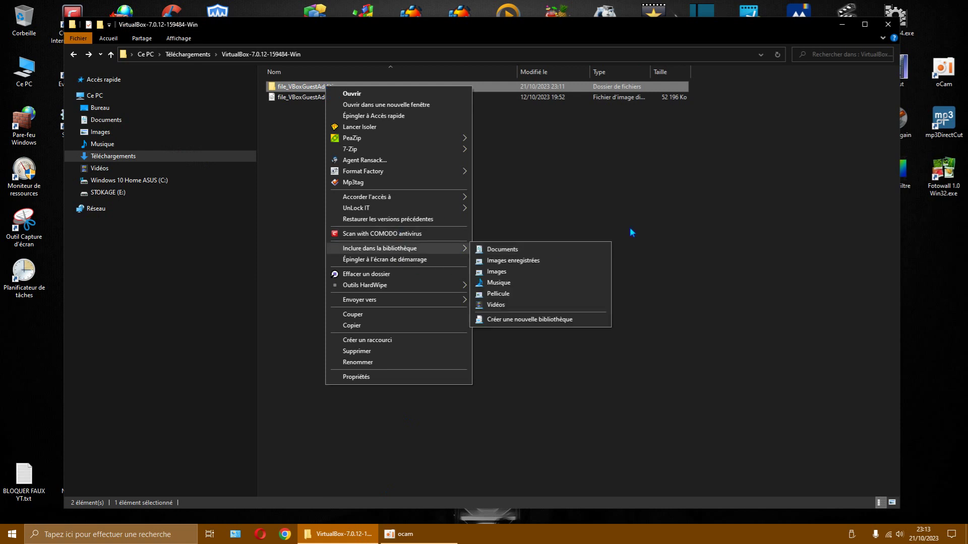
click(647, 191)
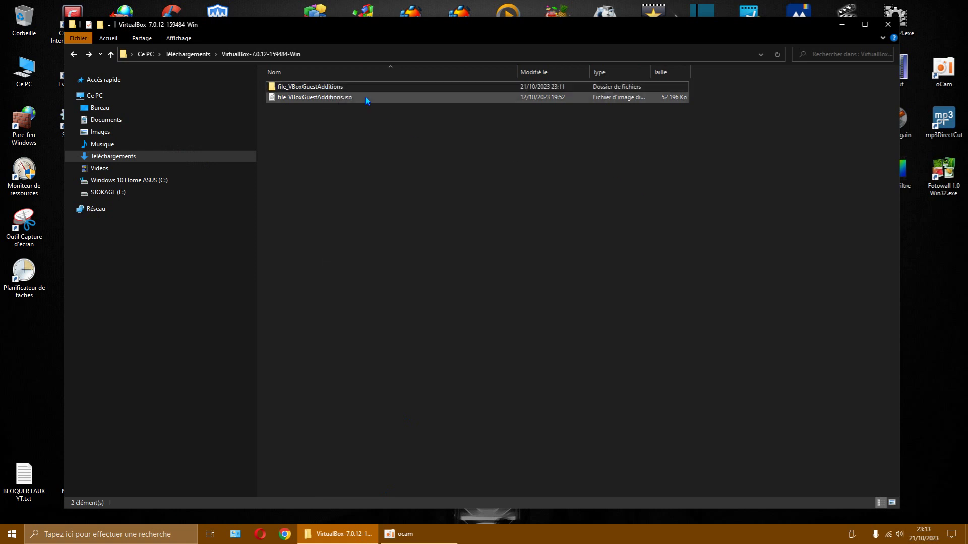
right_click(337, 88)
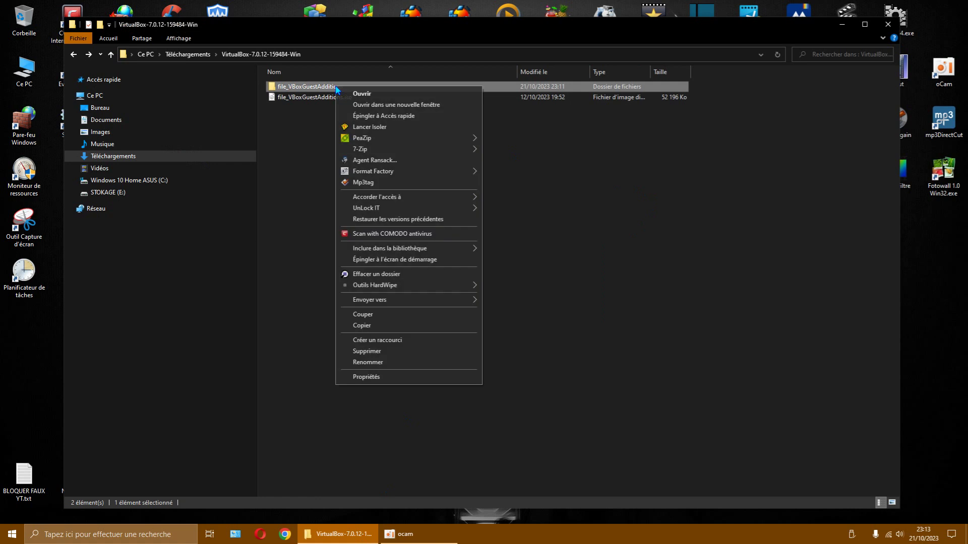
click(371, 235)
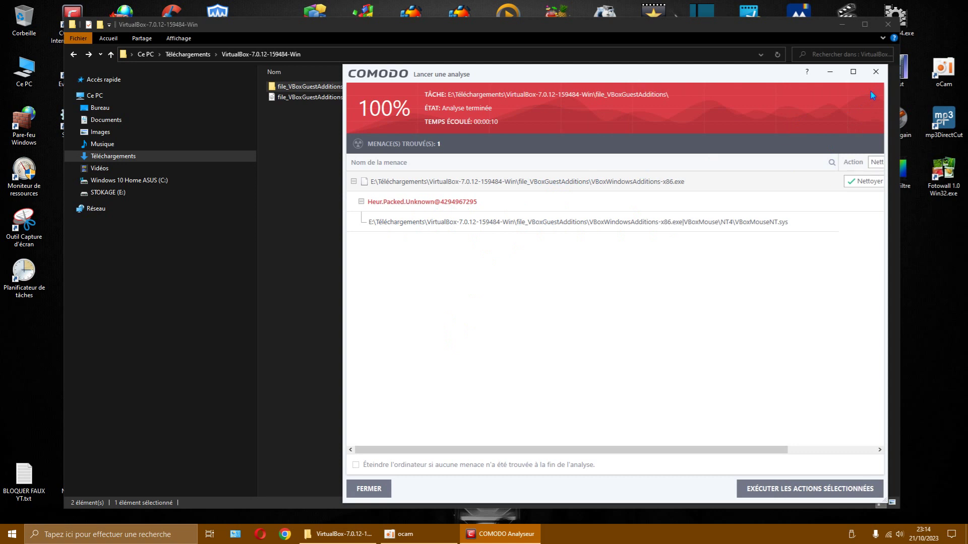
Close the COMODO scan results, confirm the closure, and refresh the VirtualBox-7.0.12-159484-Win file list
click(876, 71)
click(636, 312)
click(373, 199)
right_click(373, 184)
click(403, 222)
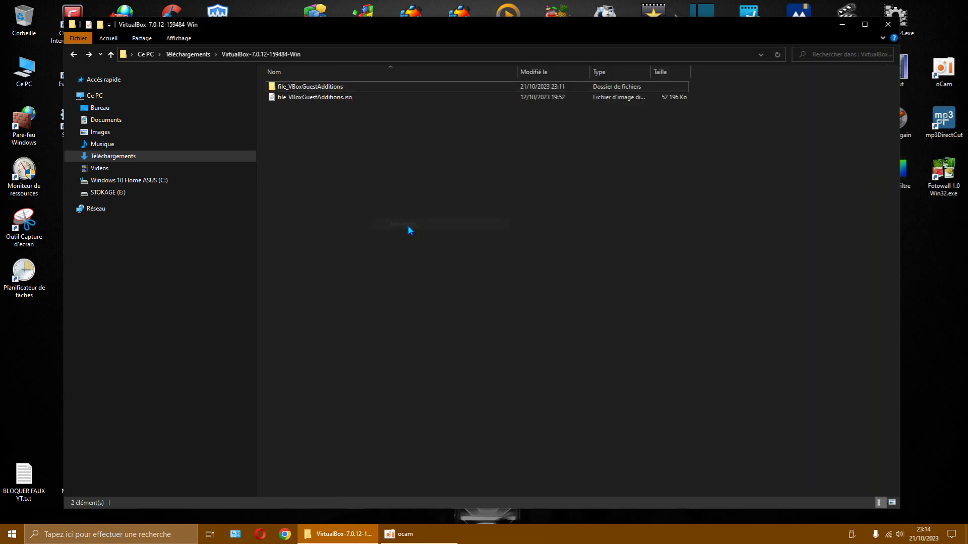
Scan the file_VBoxGuestAdditions folder with COMODO antivirus once more
click(323, 87)
right_click(334, 87)
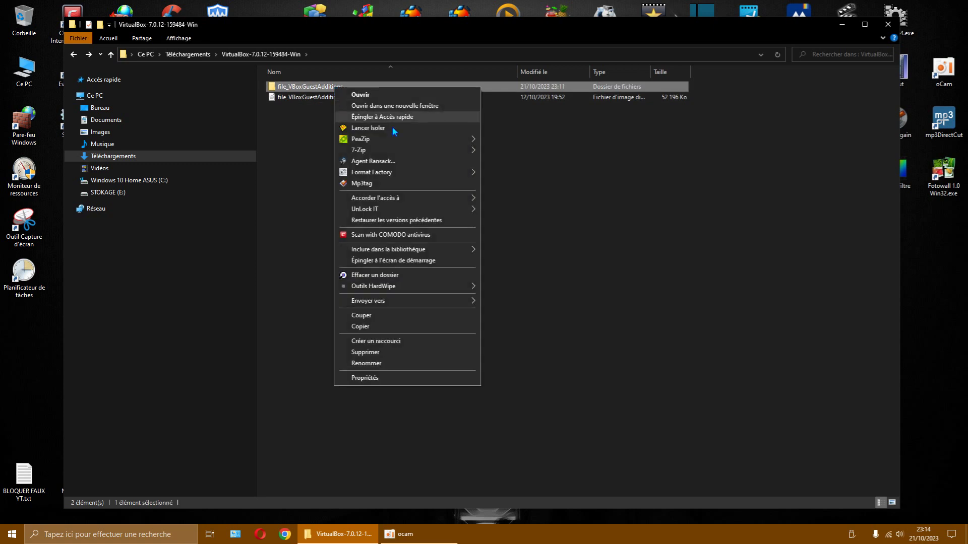
click(375, 233)
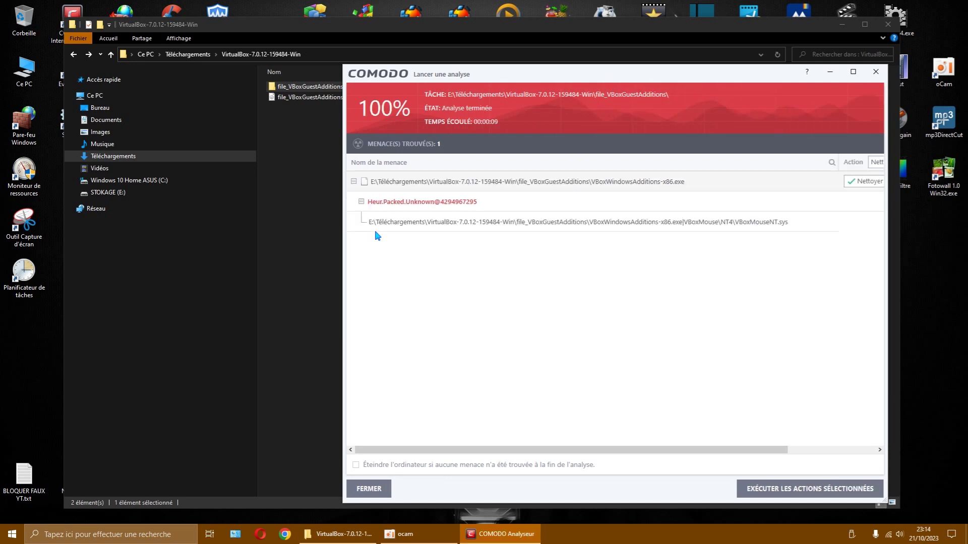
Open the file_VBoxGuestAdditions folder and arrange its window side by side with the COMODO scan results
drag(462, 80, 581, 106)
double_click(322, 86)
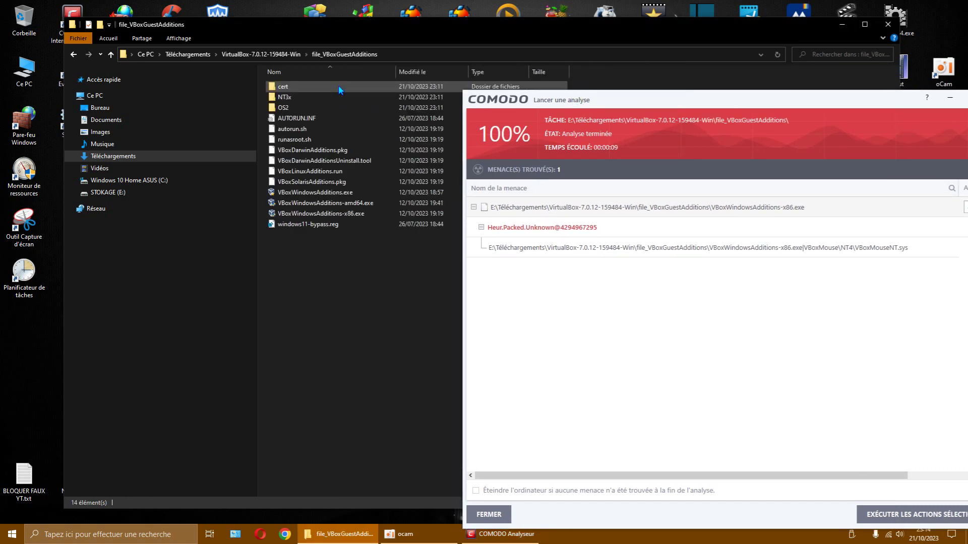
drag(528, 26, 456, 27)
drag(598, 101, 630, 81)
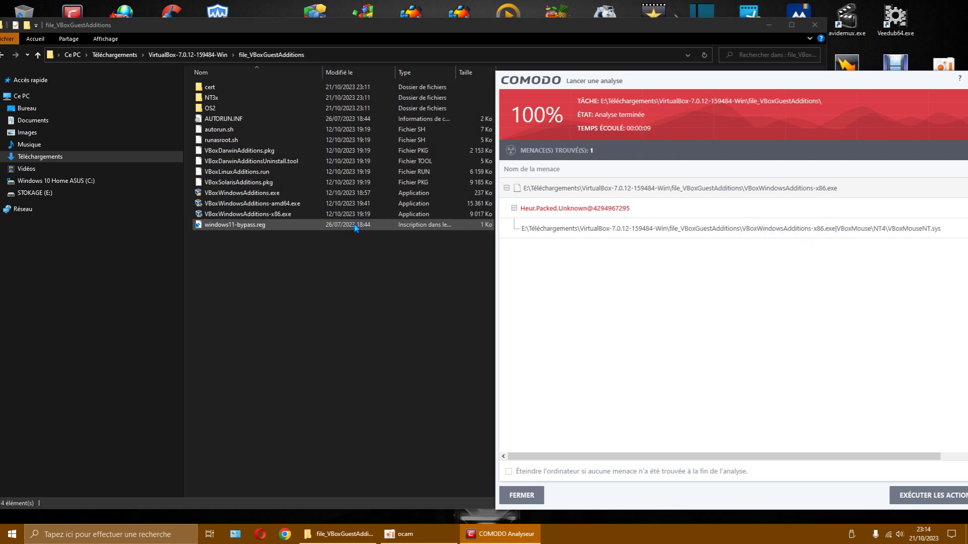
Scan VBoxWindowsAdditions-x86.exe with COMODO antivirus and arrange its results window for comparison with the folder scan results
click(259, 218)
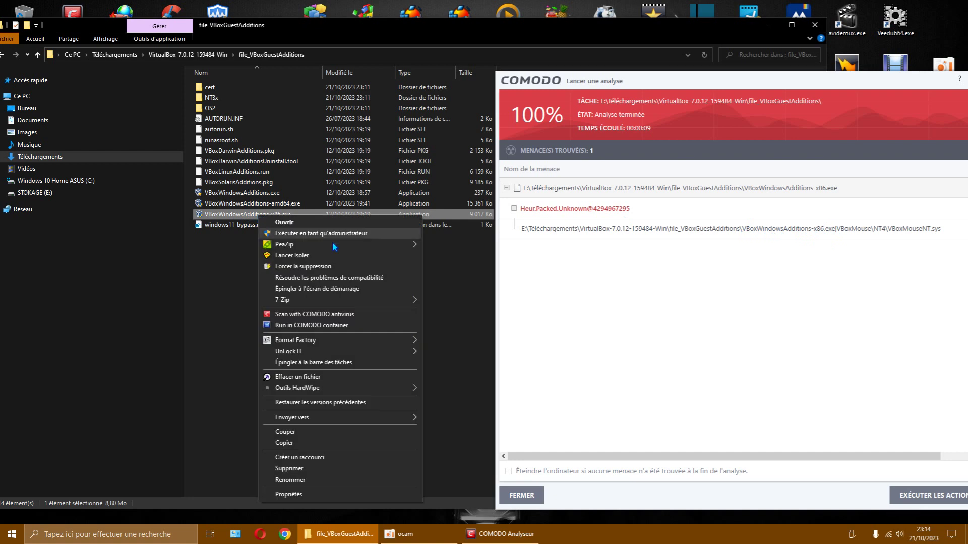
click(303, 314)
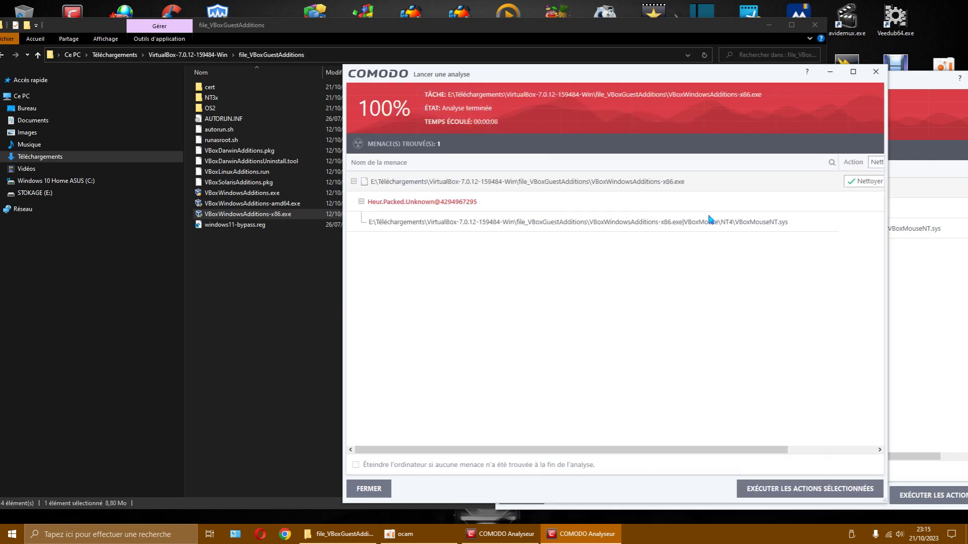
click(915, 85)
drag(954, 82, 804, 82)
click(876, 72)
drag(694, 76, 751, 117)
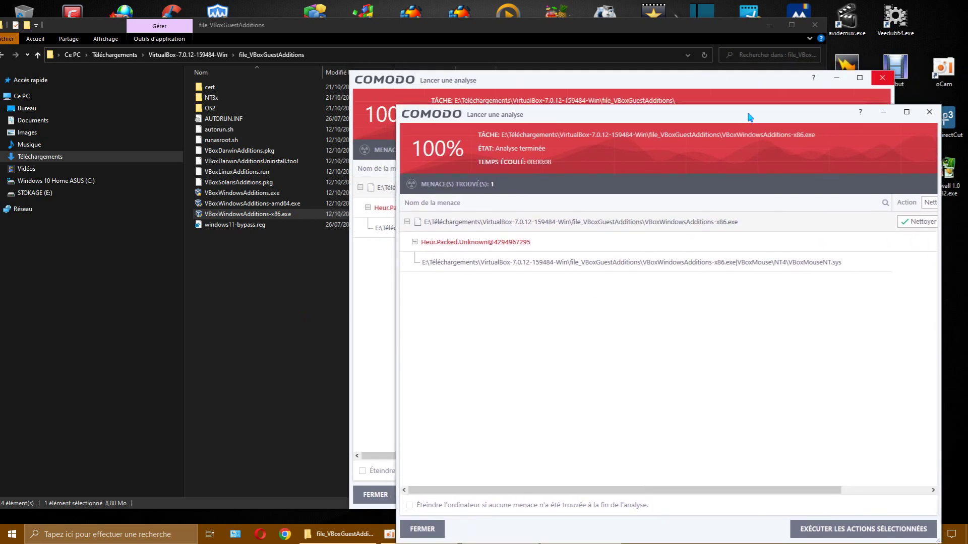
Close the VBoxWindowsAdditions-x86.exe scan results, keep the folder scan results open, and move them clear of the file list
click(929, 112)
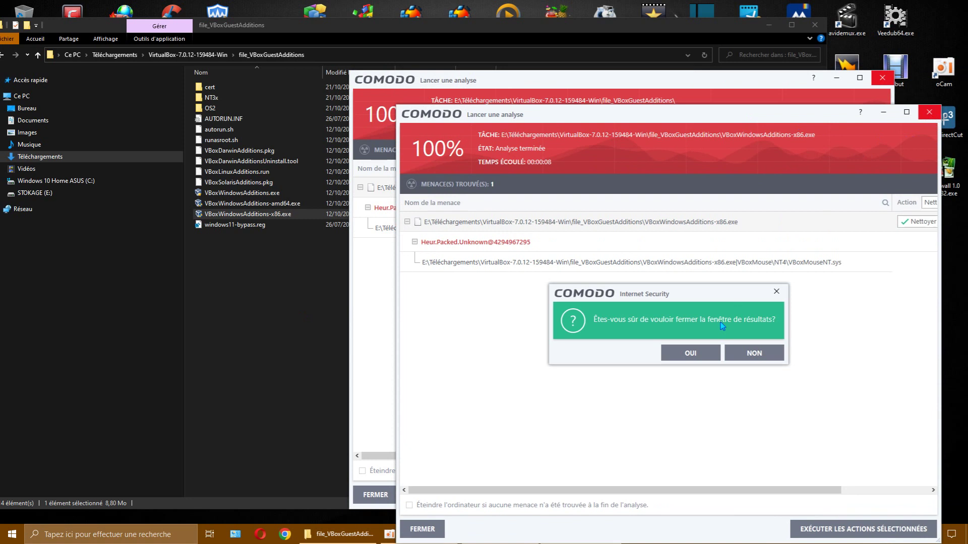
click(704, 352)
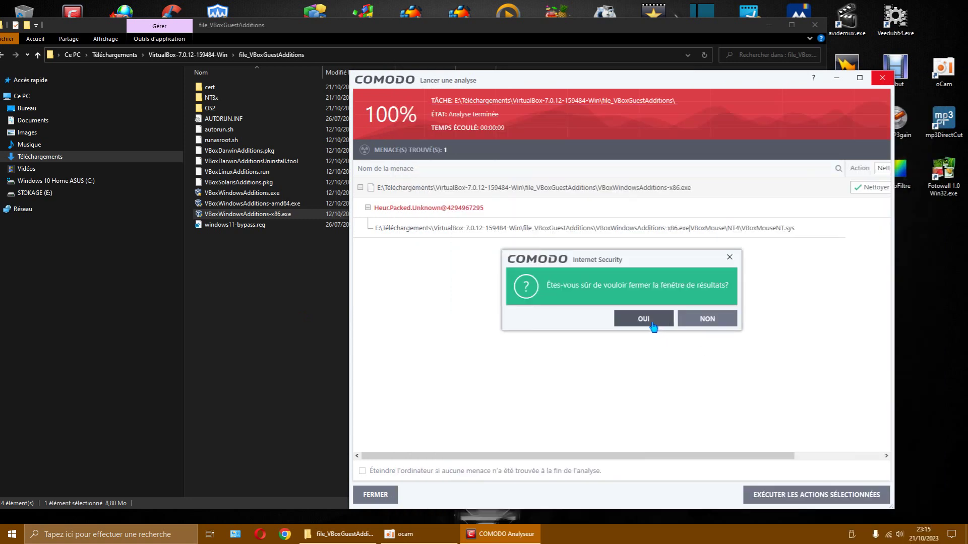
click(695, 319)
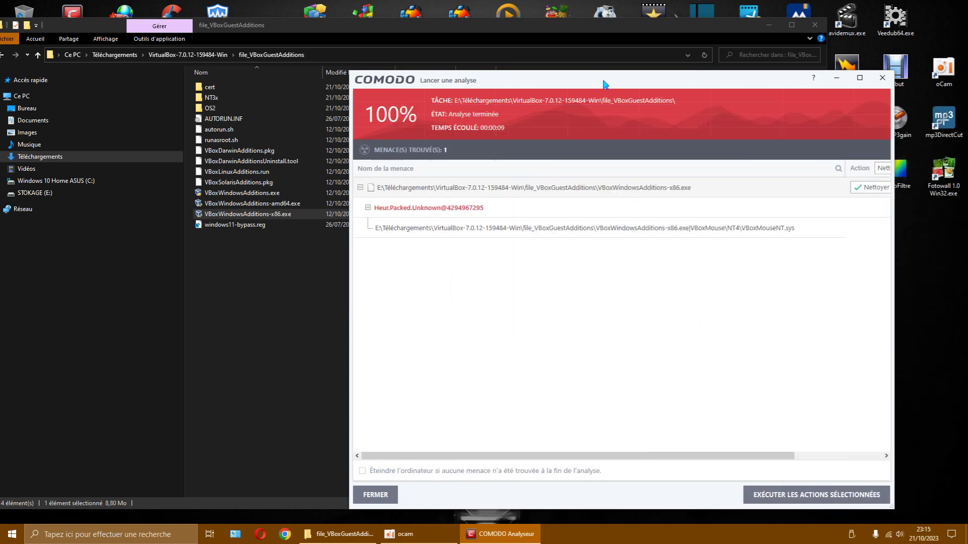
drag(604, 83, 644, 80)
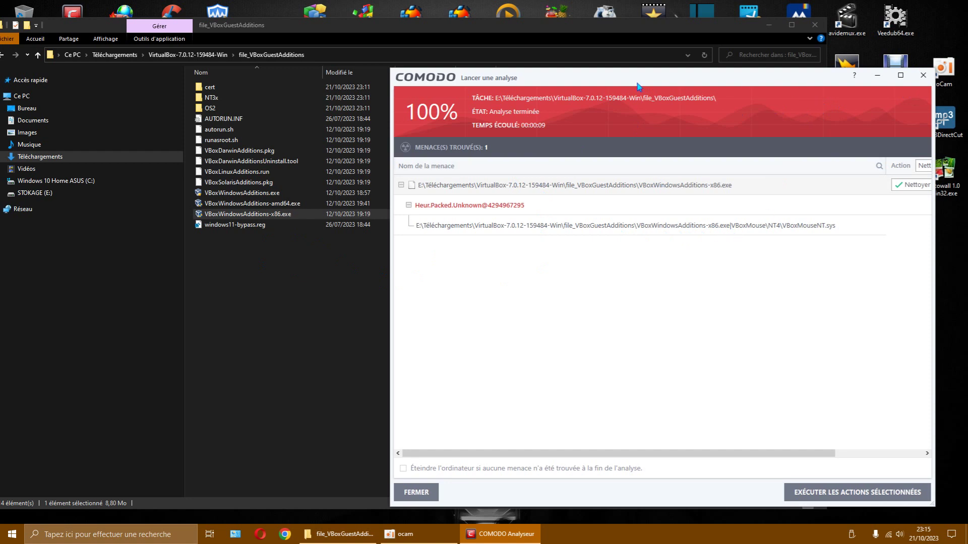
drag(516, 79, 932, 31)
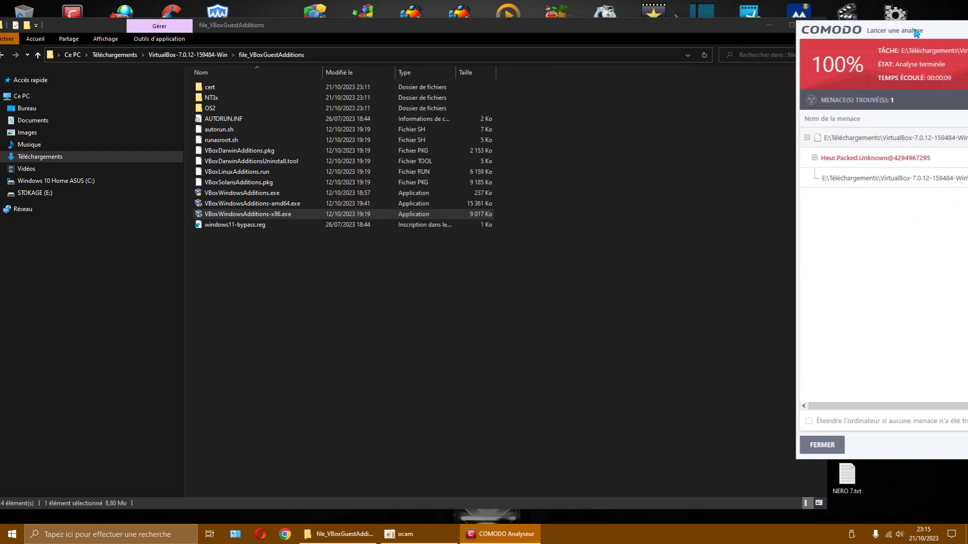
click(672, 31)
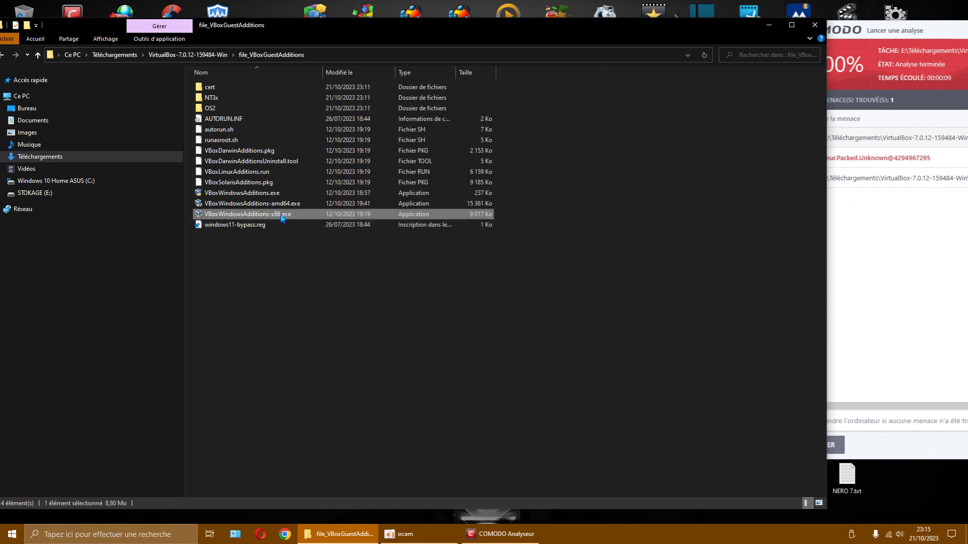
Extract VBoxWindowsAdditions-x86.exe into a new folder with PeaZip and refresh the file list
mouse_move(285, 220)
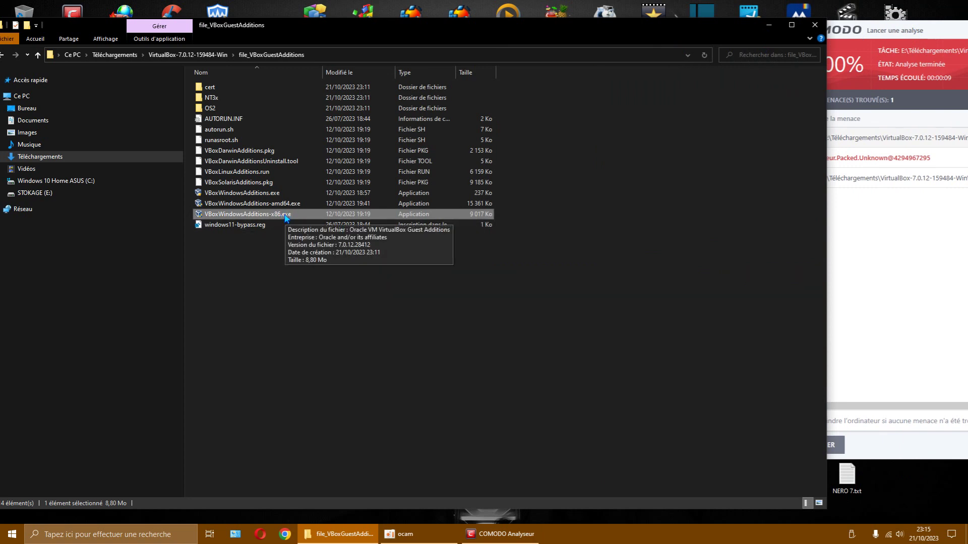
right_click(287, 218)
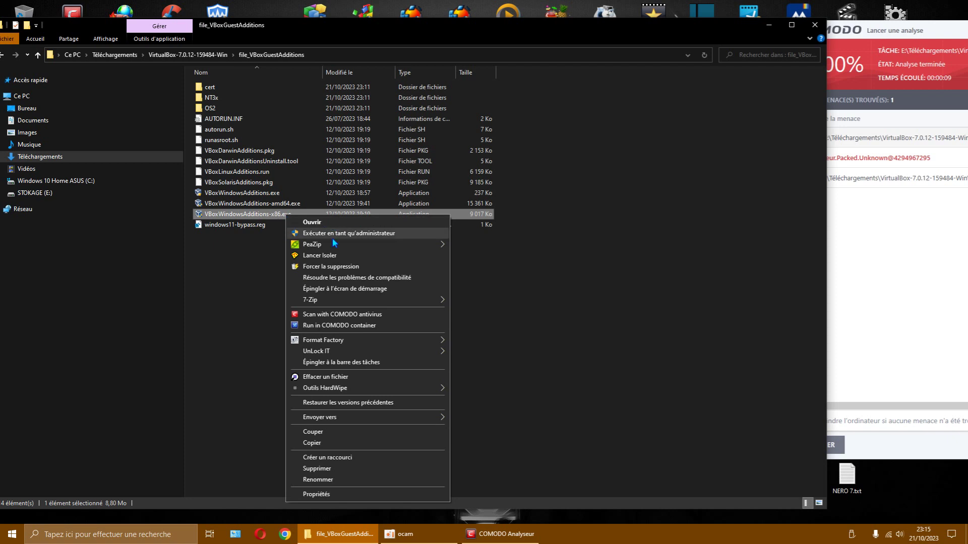
mouse_move(368, 244)
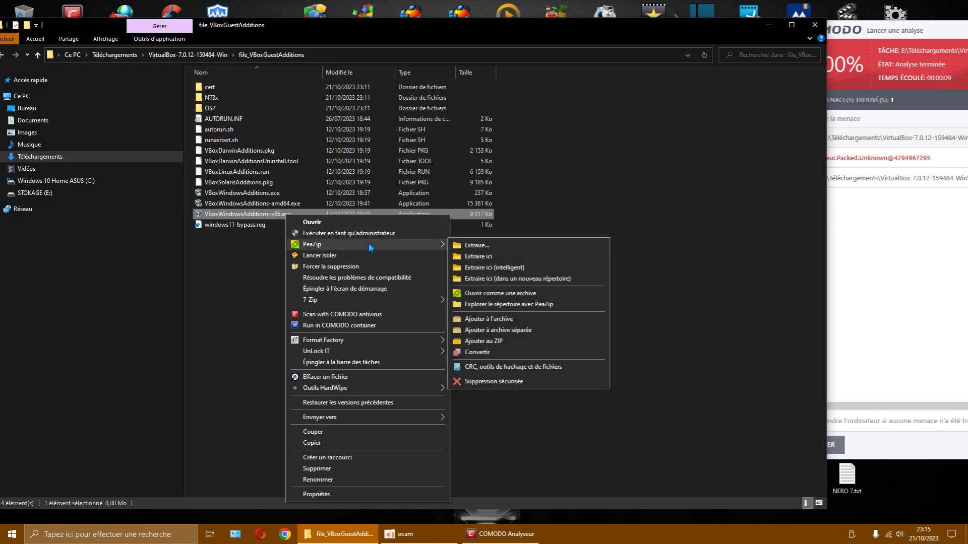
click(472, 279)
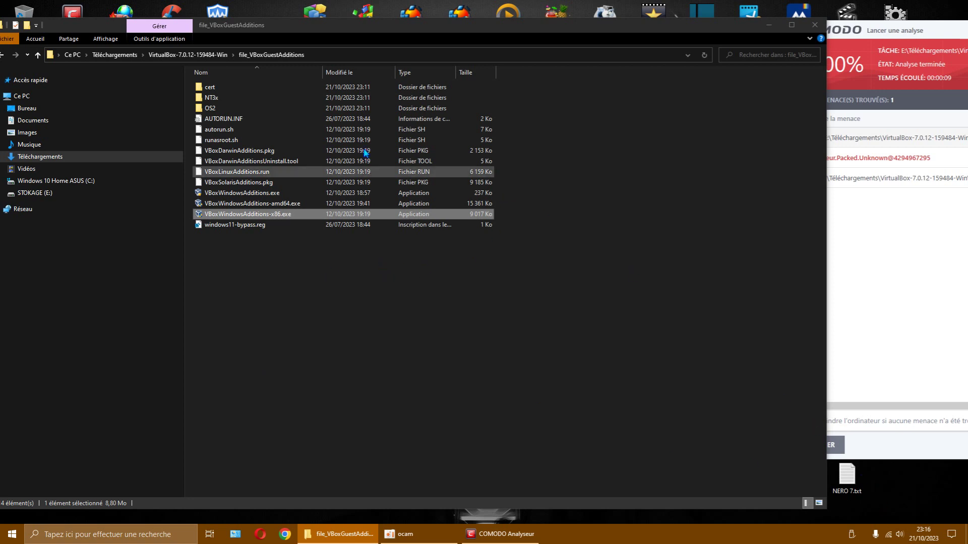
right_click(282, 290)
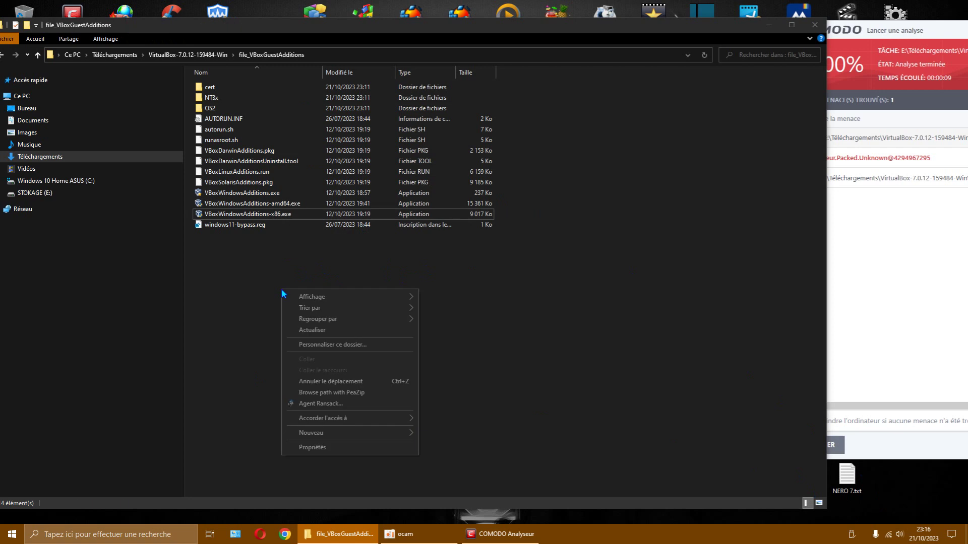
click(324, 331)
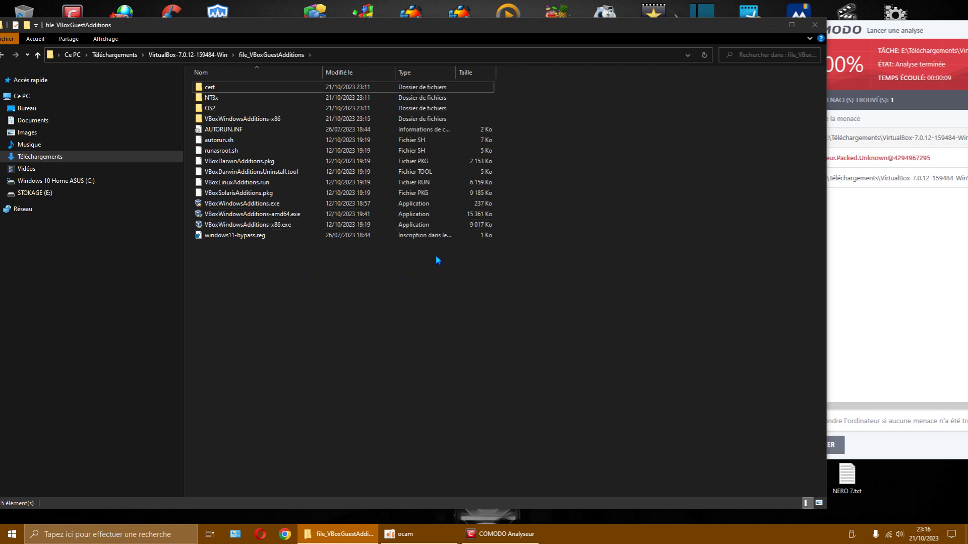
Open the extracted VBoxWindowsAdditions-x86 folder, examine its contents, return to the parent folder, and bring its window fully into view
mouse_move(261, 123)
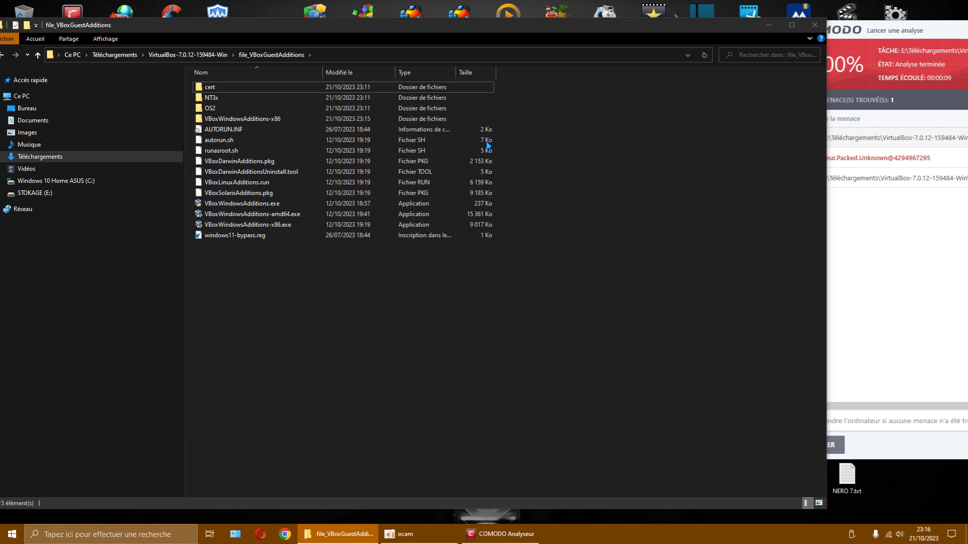
double_click(272, 120)
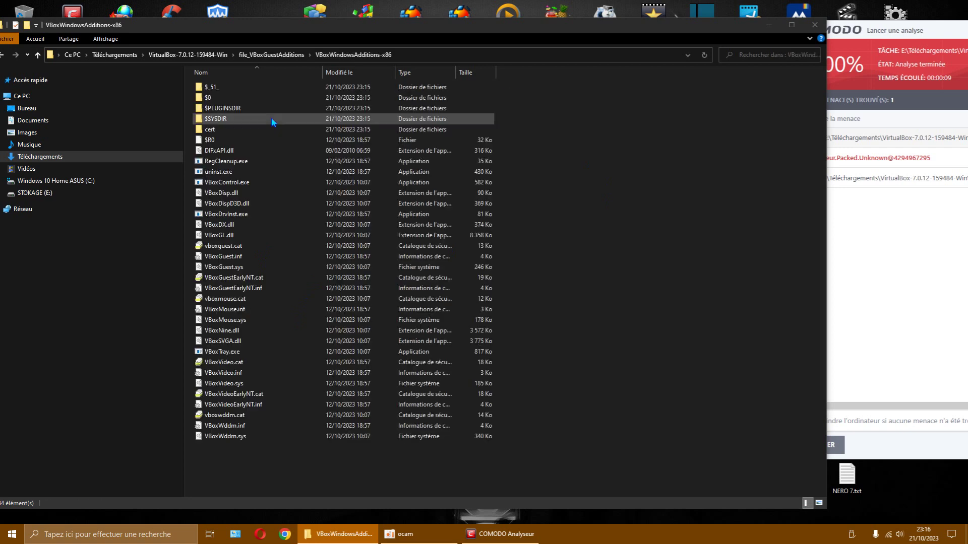
click(3, 56)
drag(210, 32, 262, 36)
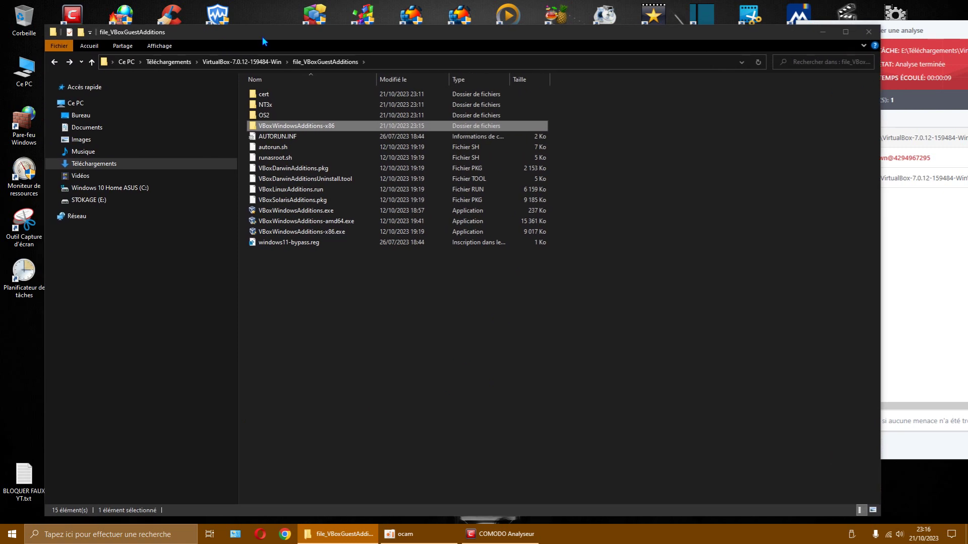
Scan the extracted VBoxWindowsAdditions-x86 folder with COMODO antivirus, move its results window aside, and close it after review
right_click(314, 126)
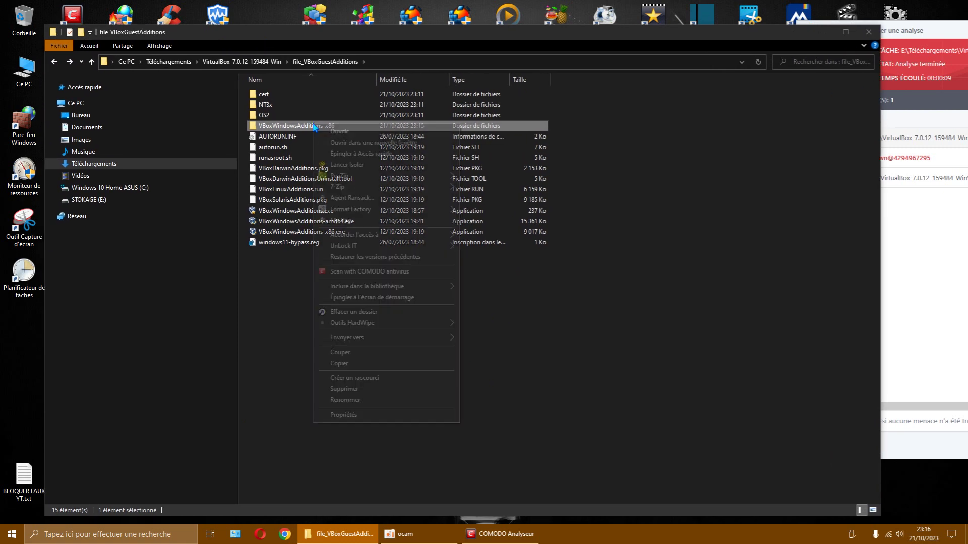
click(358, 272)
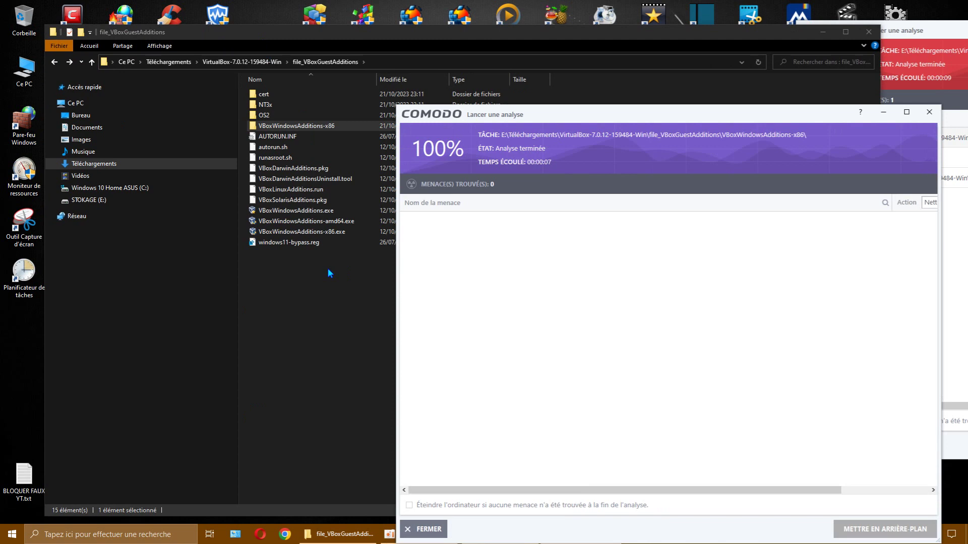
drag(587, 113, 480, 23)
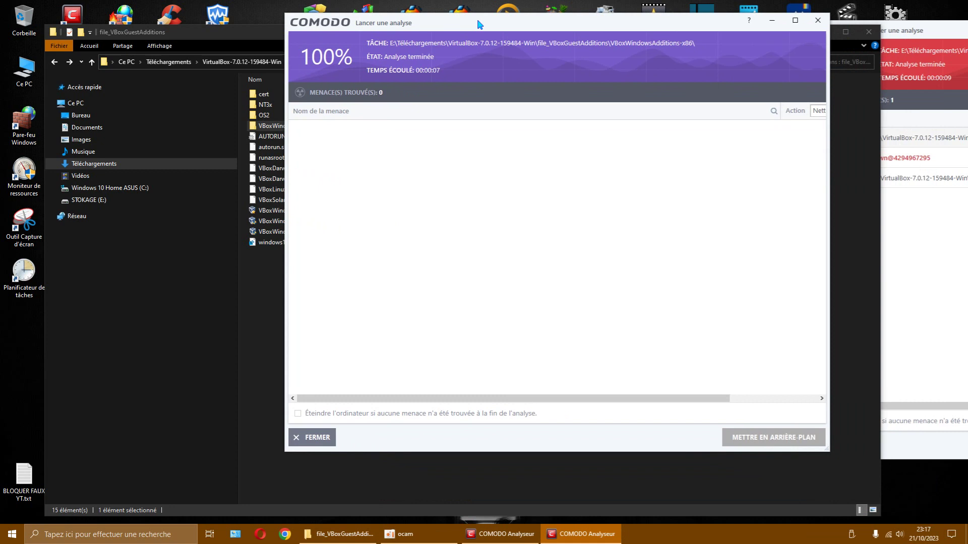
click(817, 20)
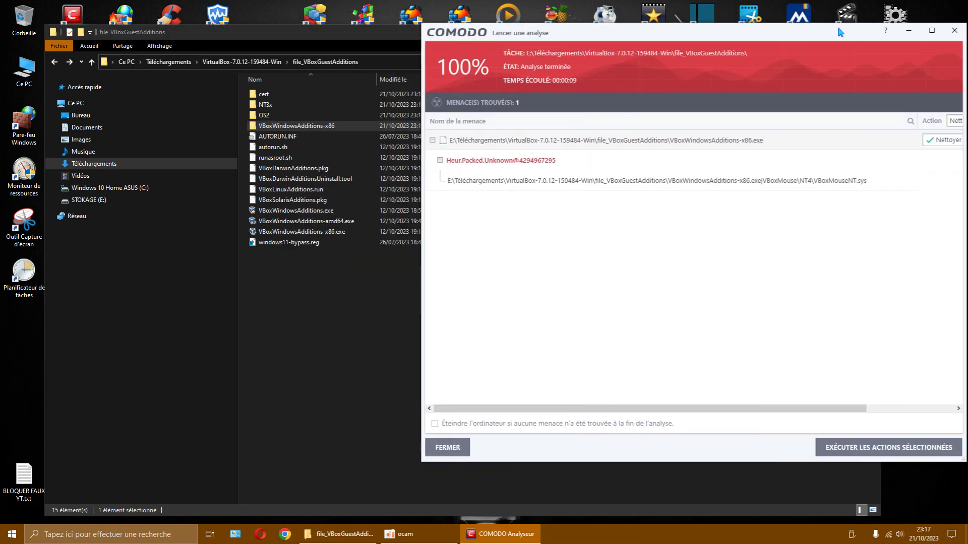
Bring the file_VBoxGuestAdditions folder scan results over the file list and close them, confirming the closure
drag(840, 33, 644, 40)
click(758, 38)
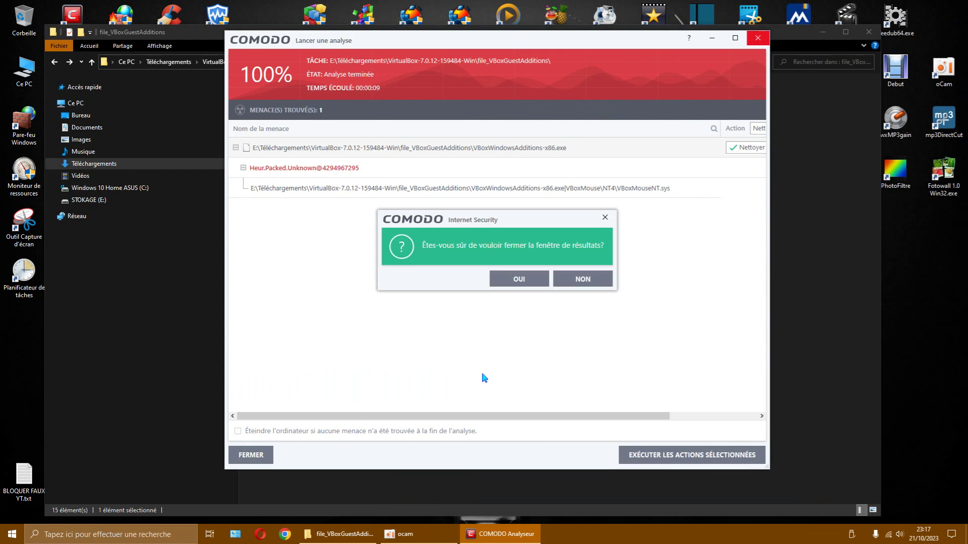
click(520, 277)
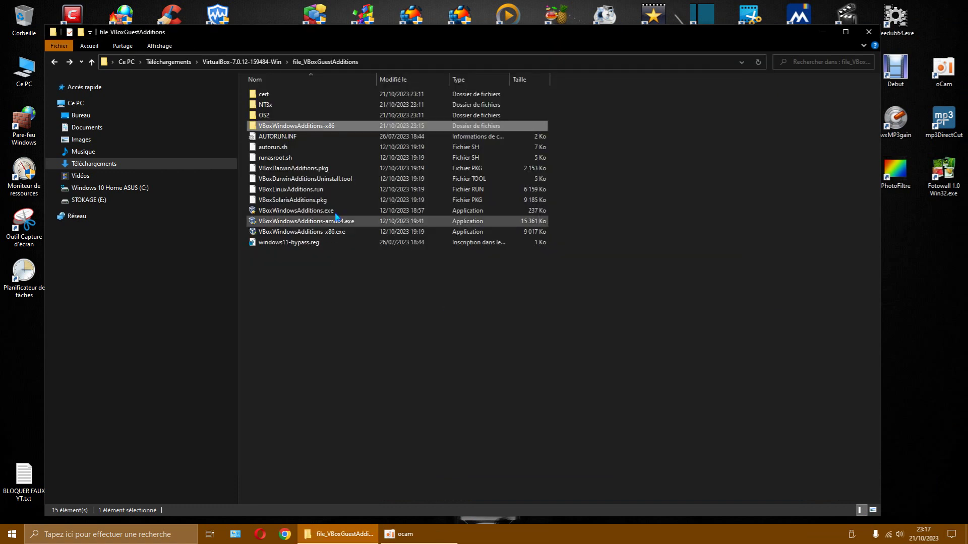
Repeat the COMODO scan of the extracted VBoxWindowsAdditions-x86 folder, close its results, and clear the folder selection
right_click(328, 126)
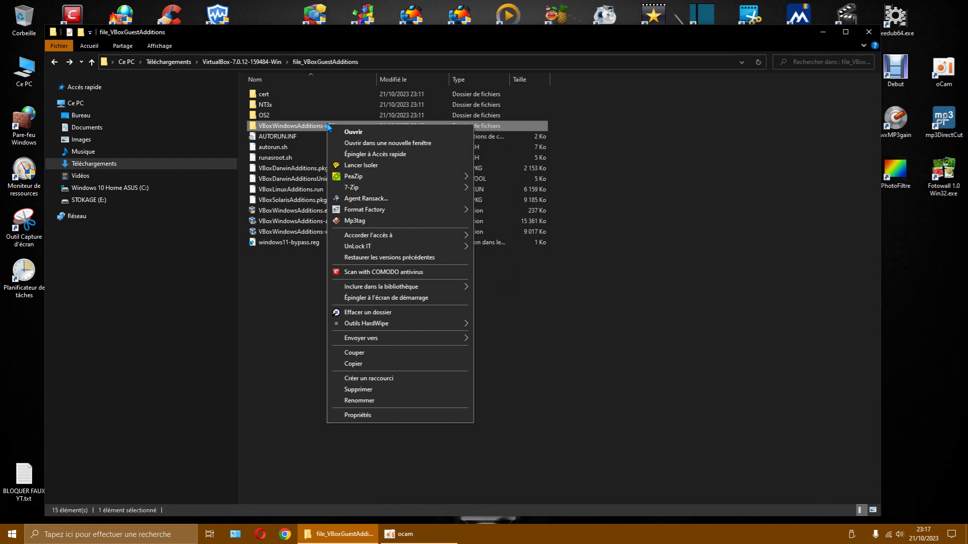
click(376, 274)
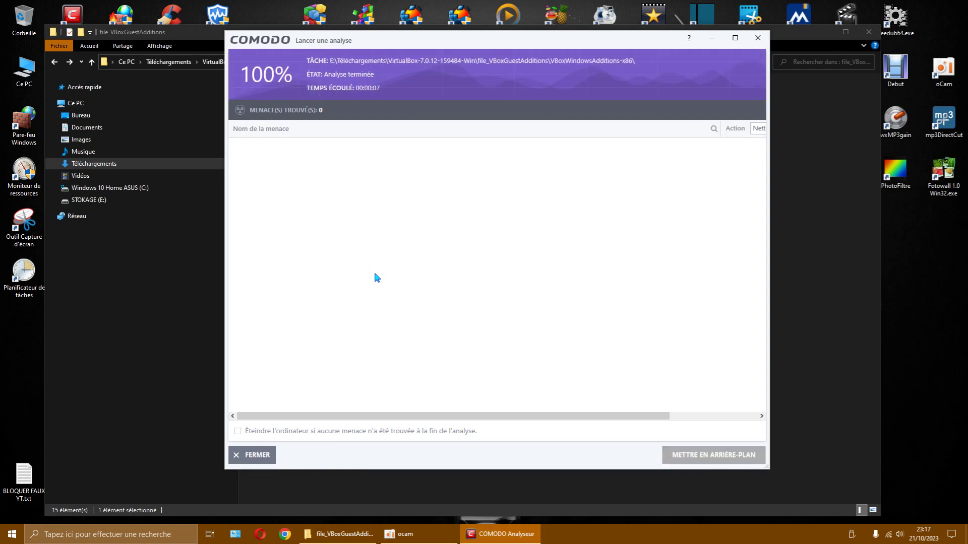
click(756, 41)
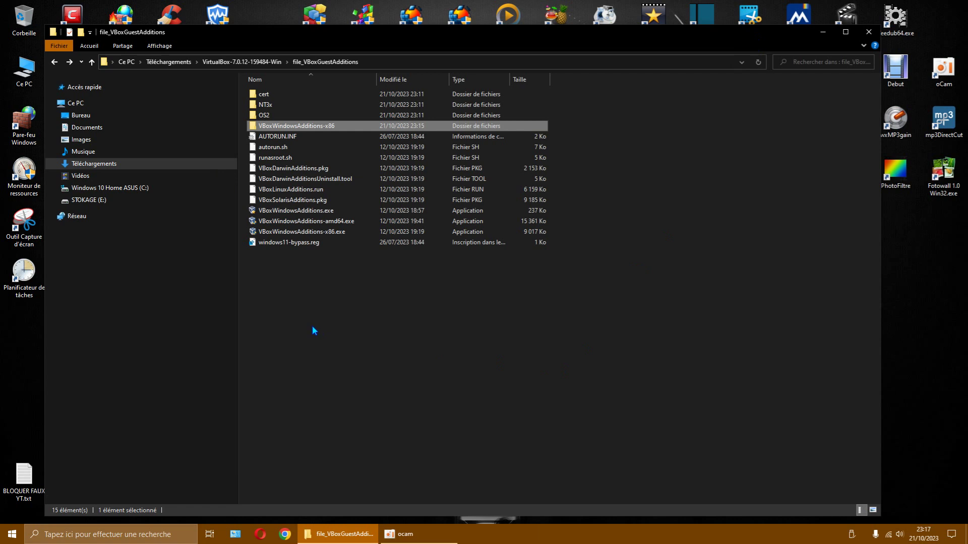
click(361, 323)
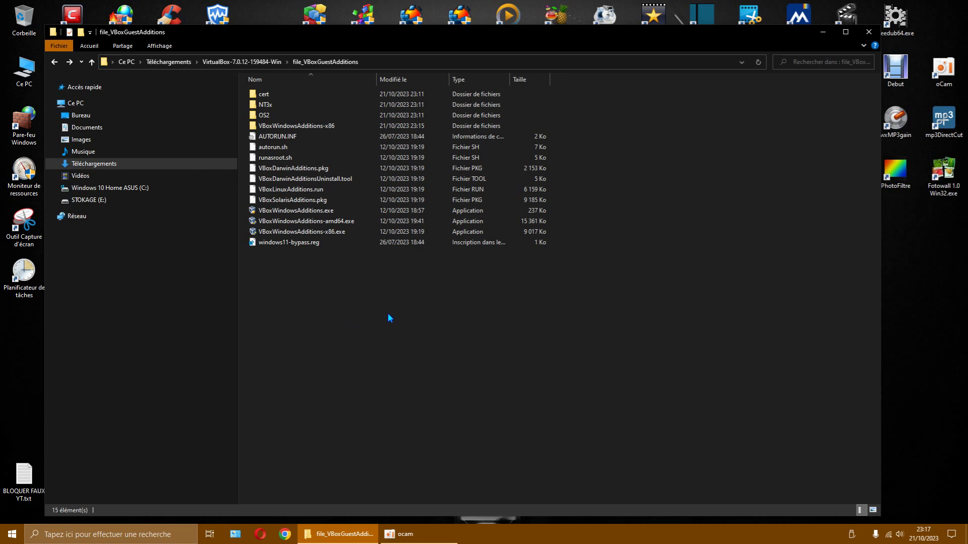
Rescan VBoxWindowsAdditions-x86.exe with COMODO antivirus, then close the results without executing any cleaning action and deselect the file
right_click(337, 232)
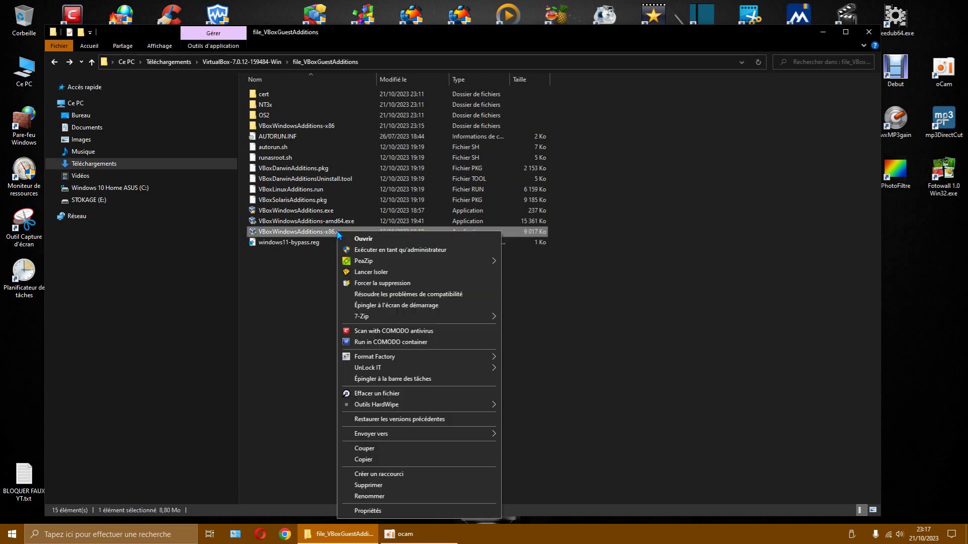
click(387, 332)
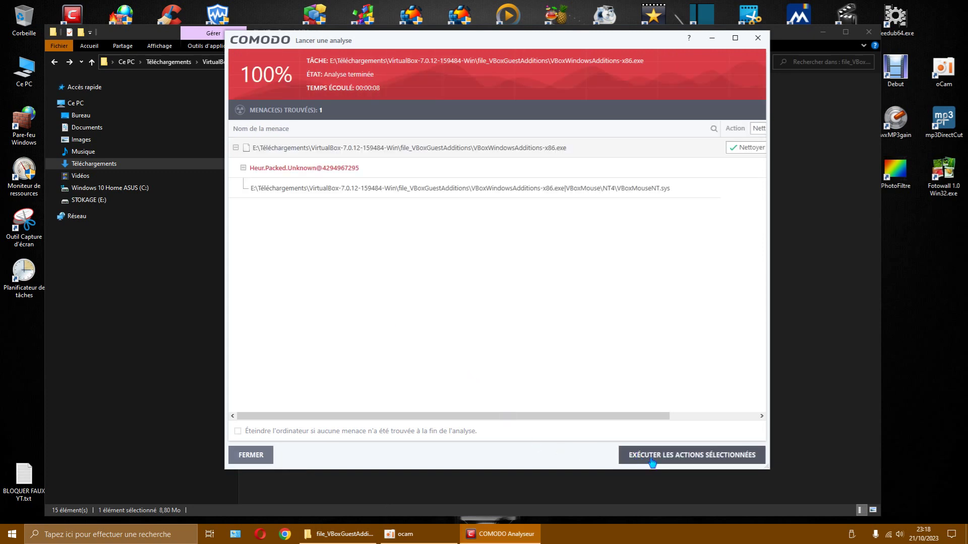
click(261, 455)
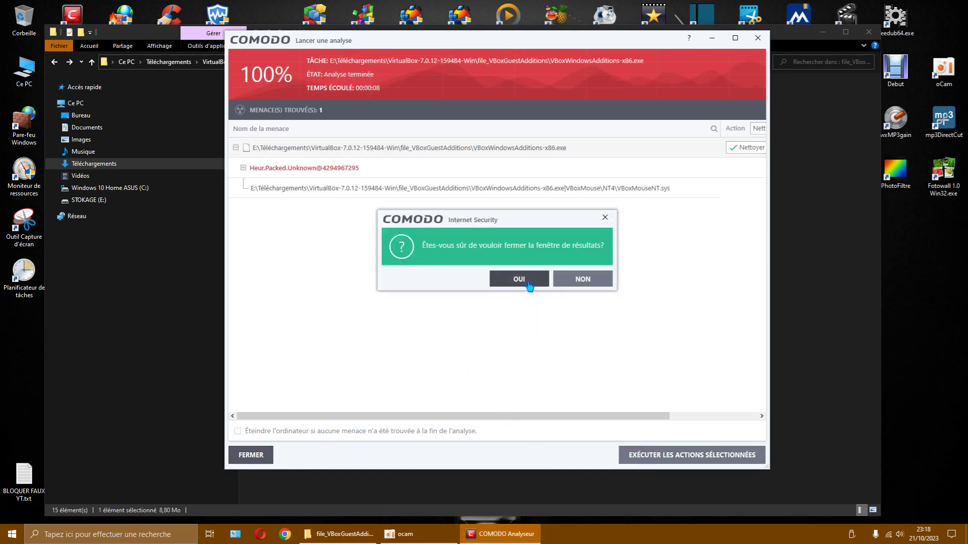
click(523, 285)
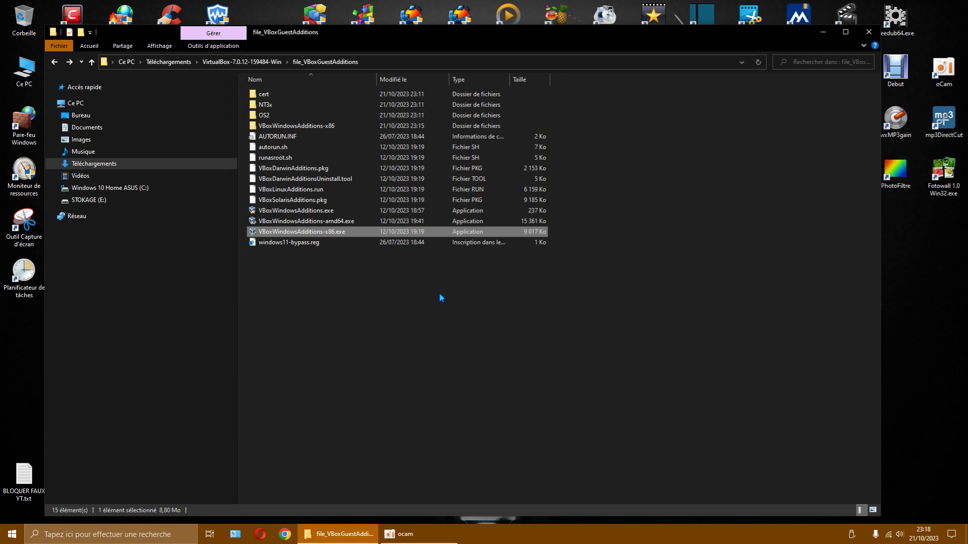
click(393, 318)
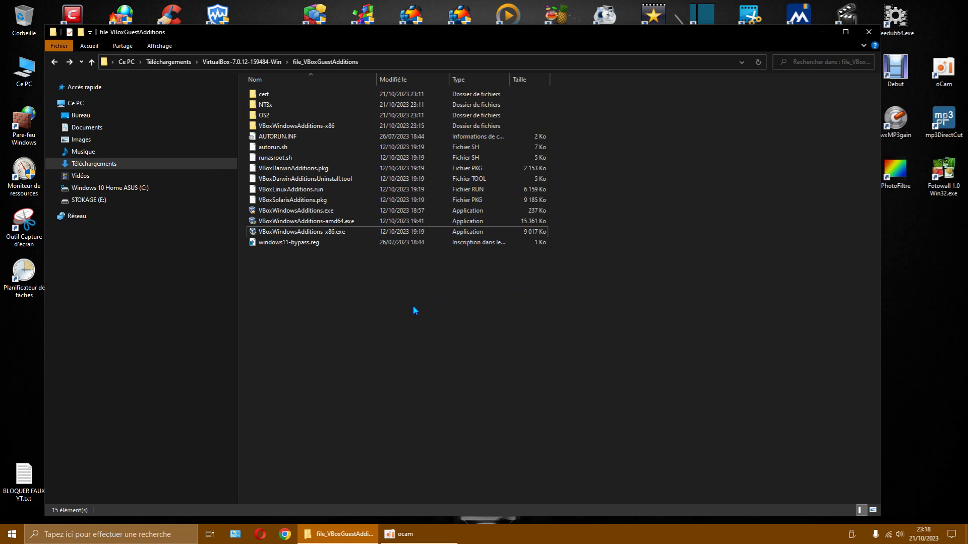
Scan all items inside the extracted VBoxWindowsAdditions-x86 folder with COMODO antivirus, close the results, and return to file_VBoxGuestAdditions
double_click(319, 126)
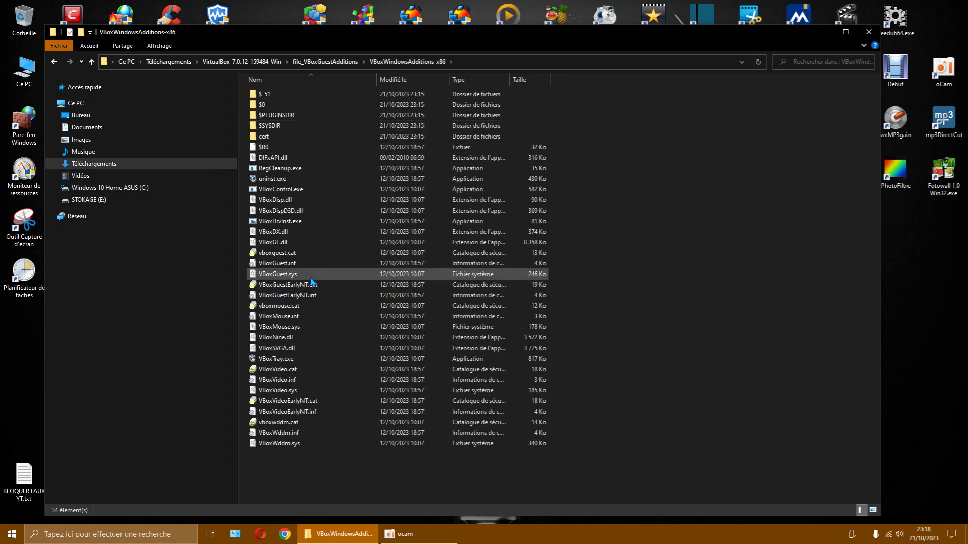
drag(473, 94, 330, 449)
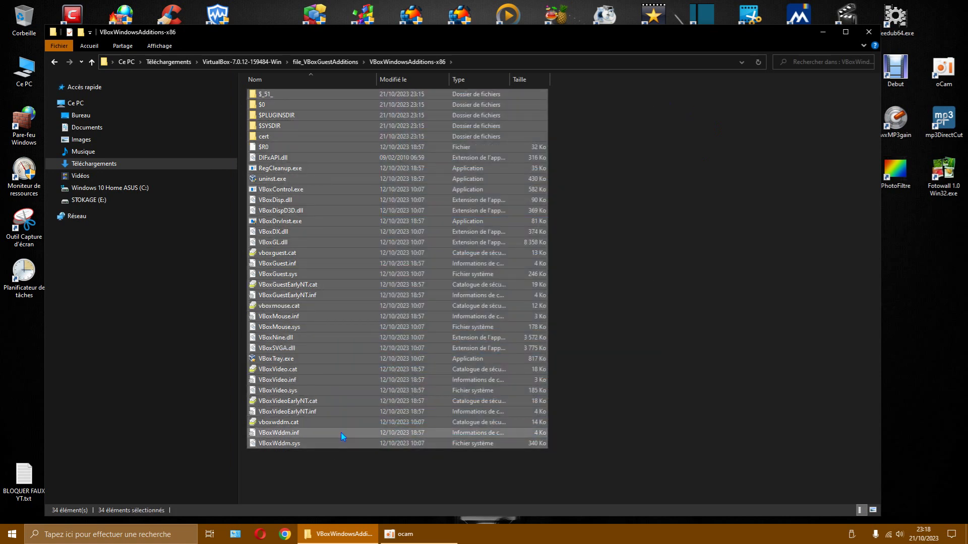
right_click(341, 432)
mouse_move(385, 287)
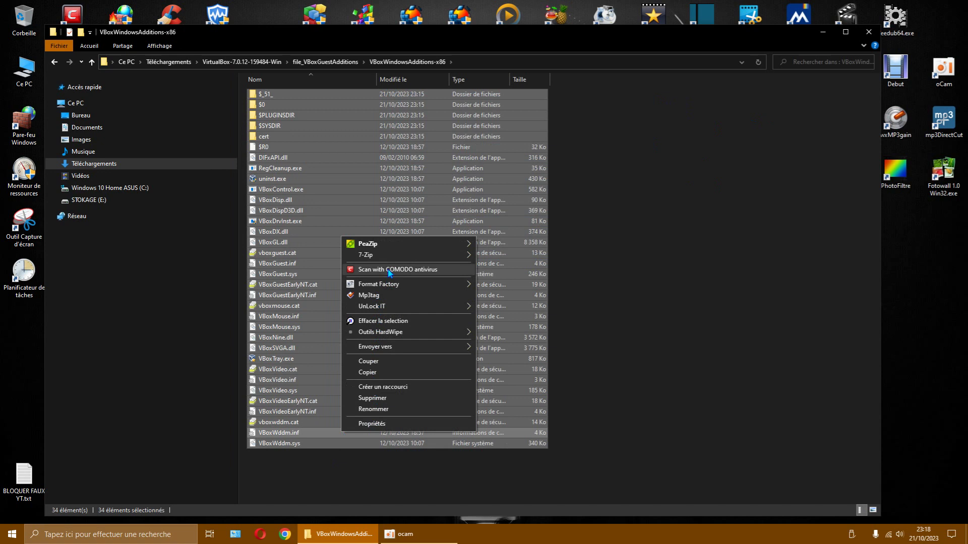
click(387, 269)
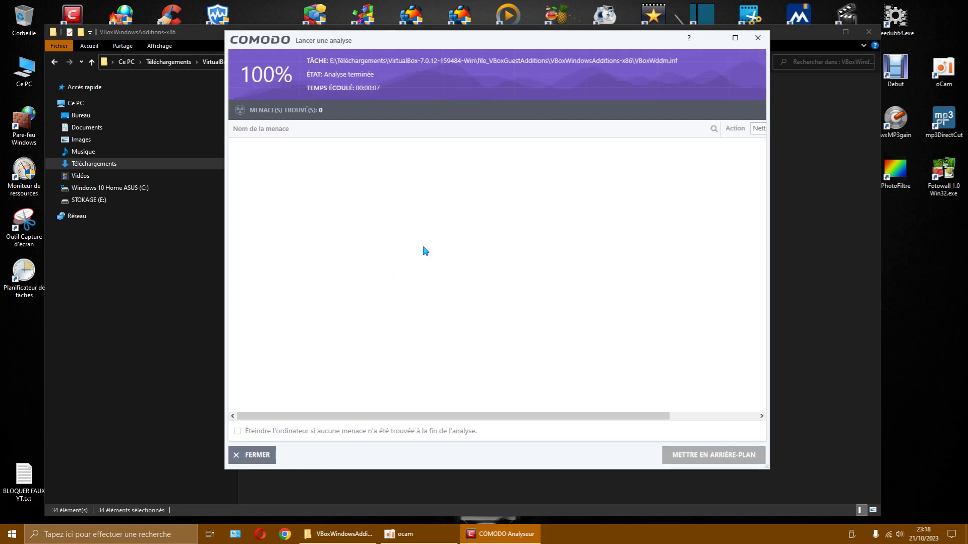
click(758, 39)
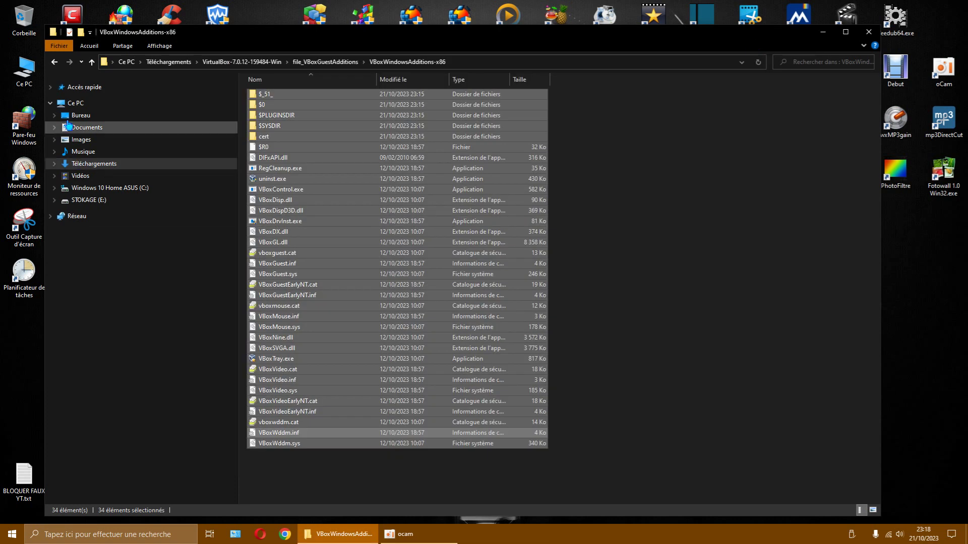
click(54, 62)
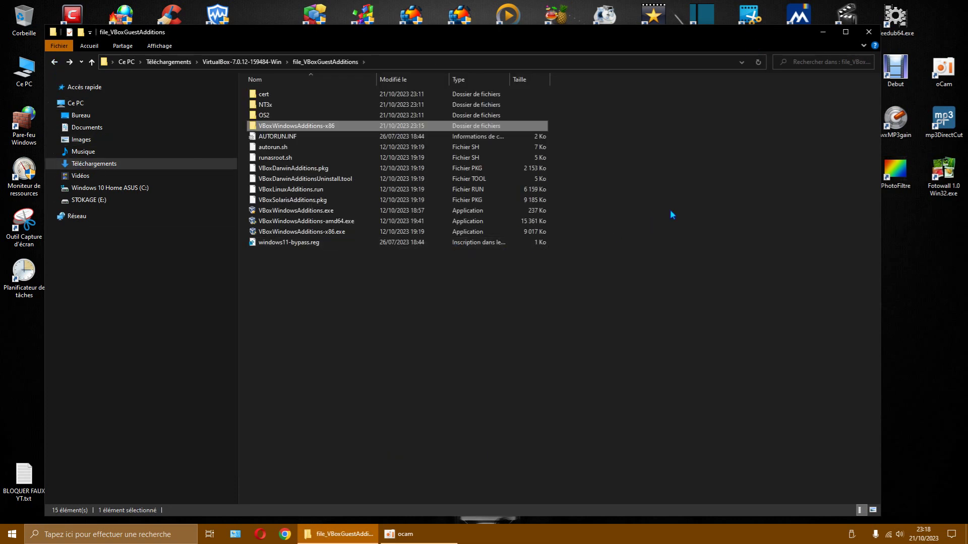